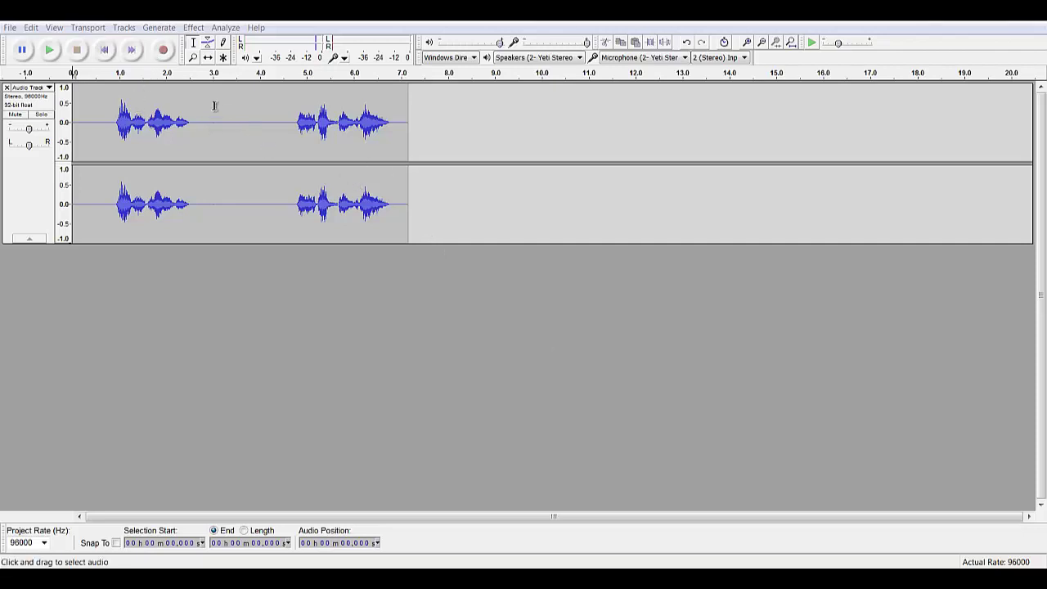
# - Play the recorded voice track from its beginning and stop after the first phrase
pyautogui.click(243, 129)
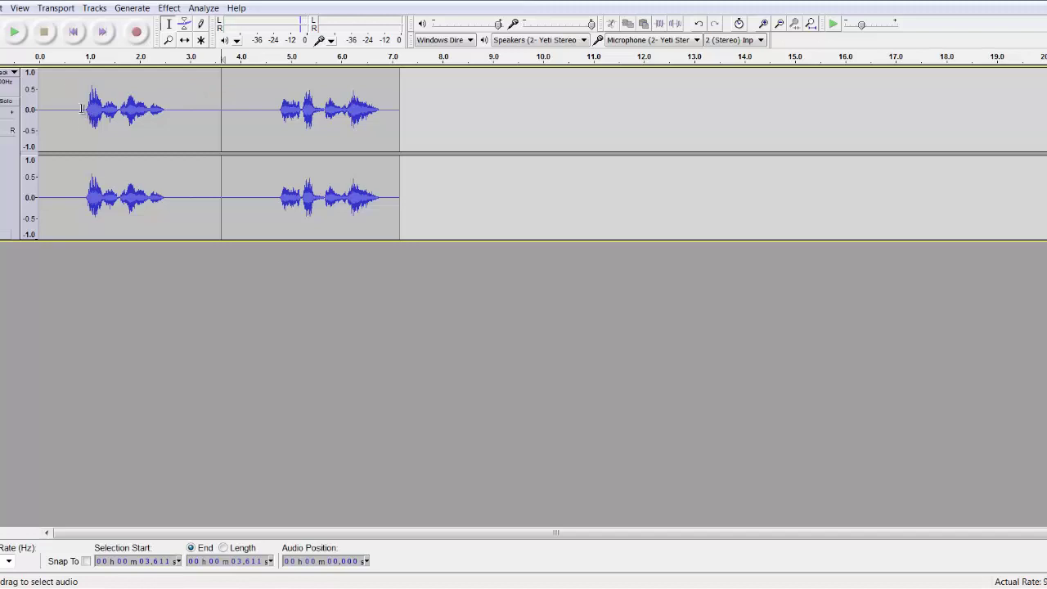
pyautogui.moveTo(81, 114); pyautogui.dragTo(3, 112)
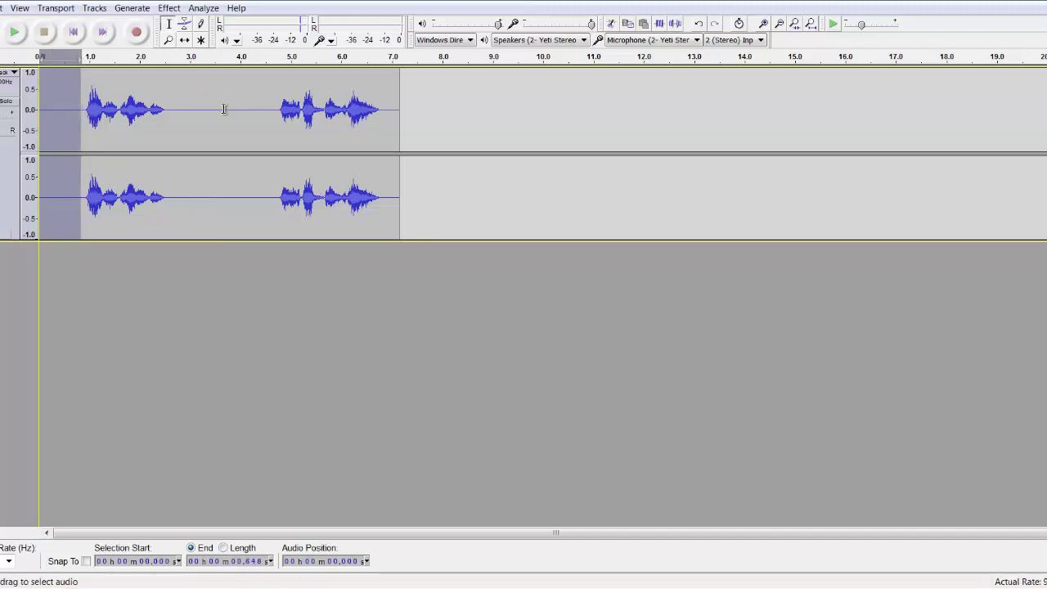
pyautogui.press('Home')
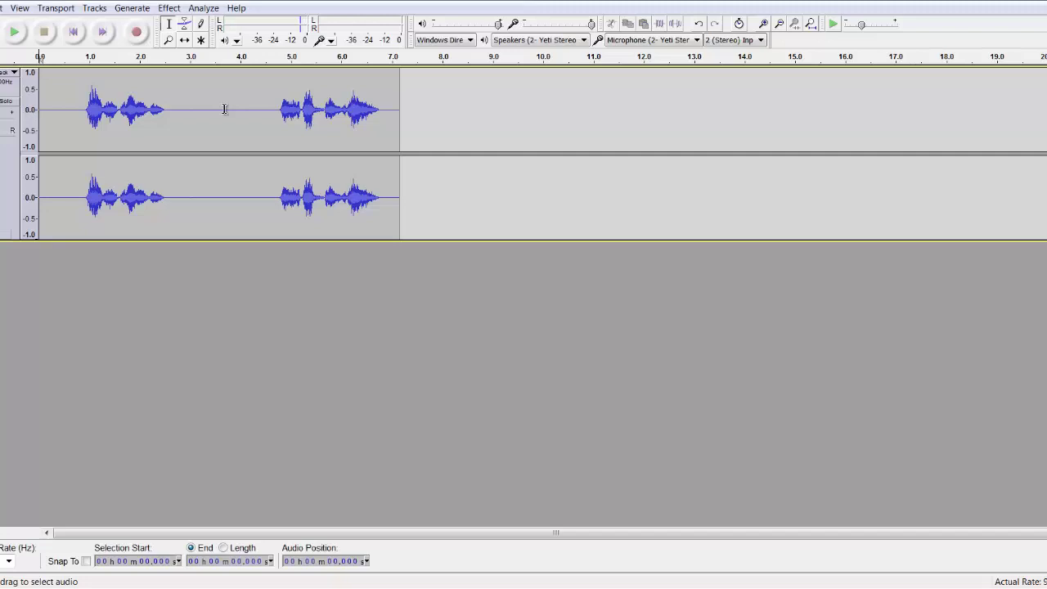
pyautogui.press('space')
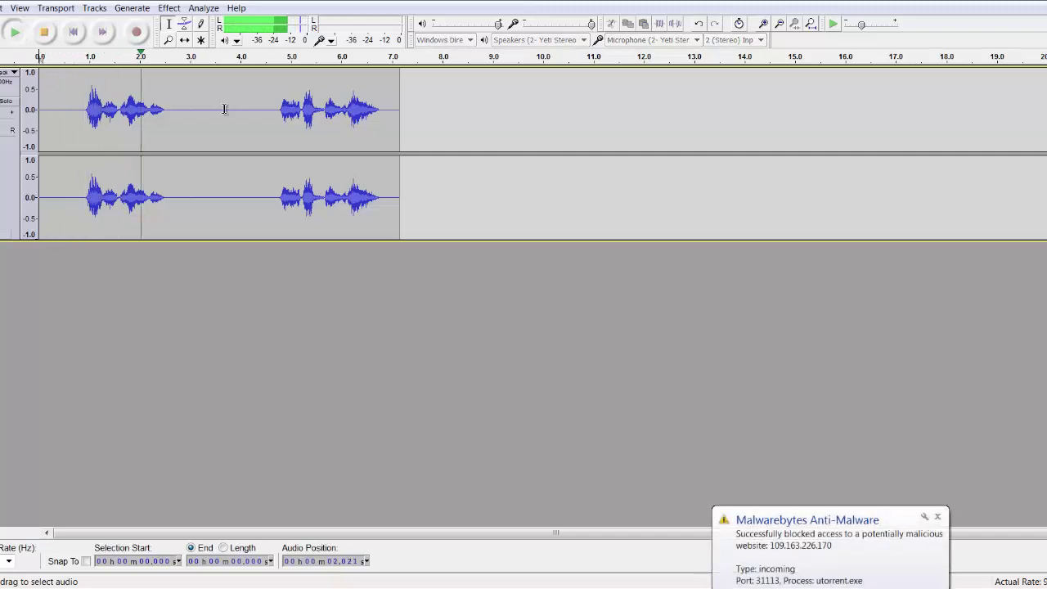
pyautogui.press('space')
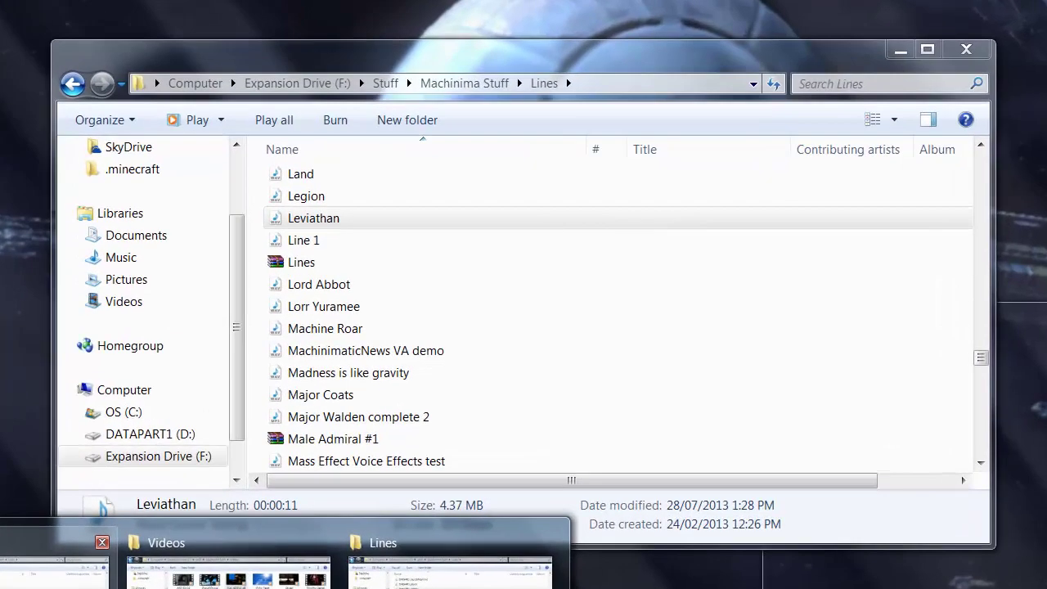
# - Switch to the Lines folder in Windows Explorer, play the Leviathan sound file, and close the player
pyautogui.click(66, 585)
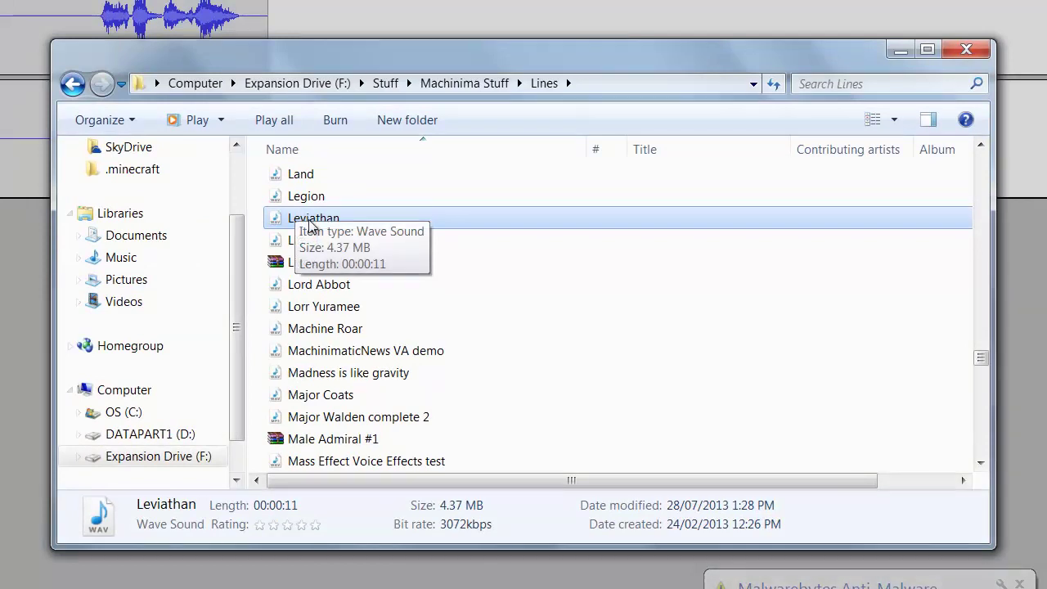
pyautogui.doubleClick(313, 219)
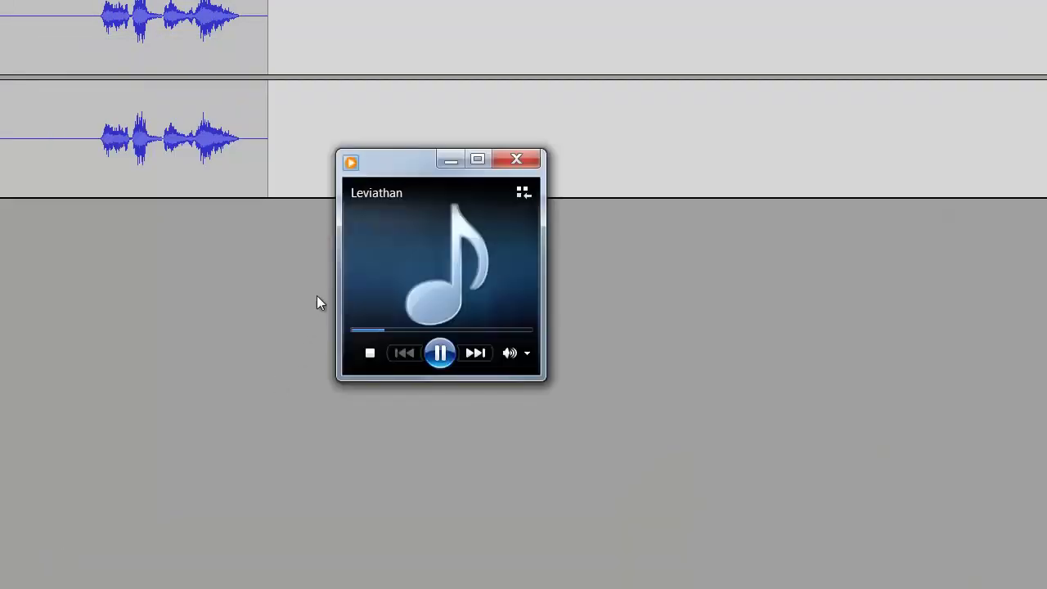
pyautogui.click(441, 357)
pyautogui.click(516, 160)
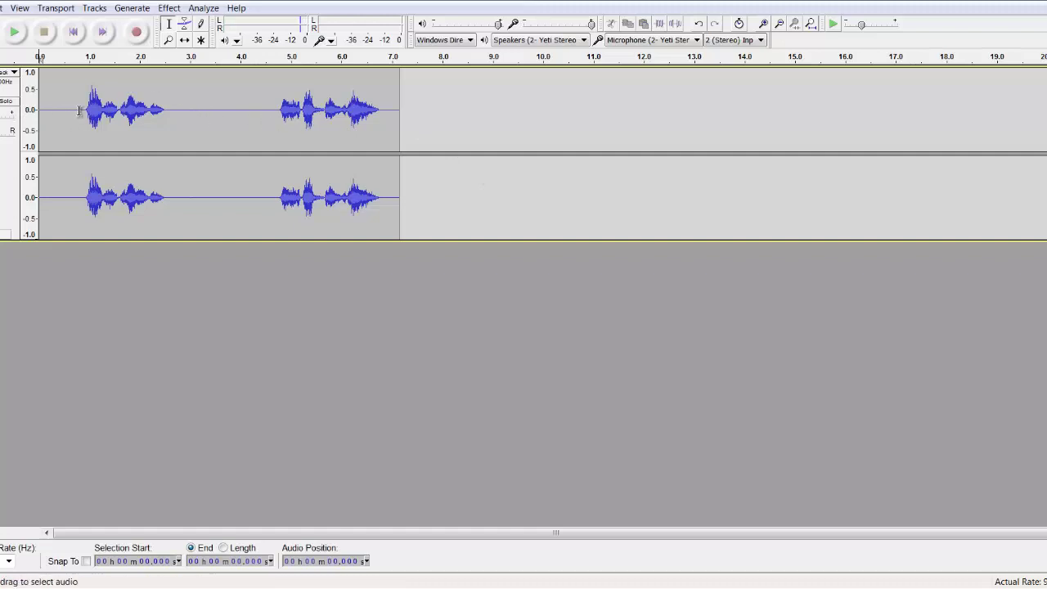
# - Capture a Noise Removal profile from the opening silence of the voice track, from 0 to about 0.8 s
pyautogui.moveTo(80, 114); pyautogui.dragTo(36, 115)
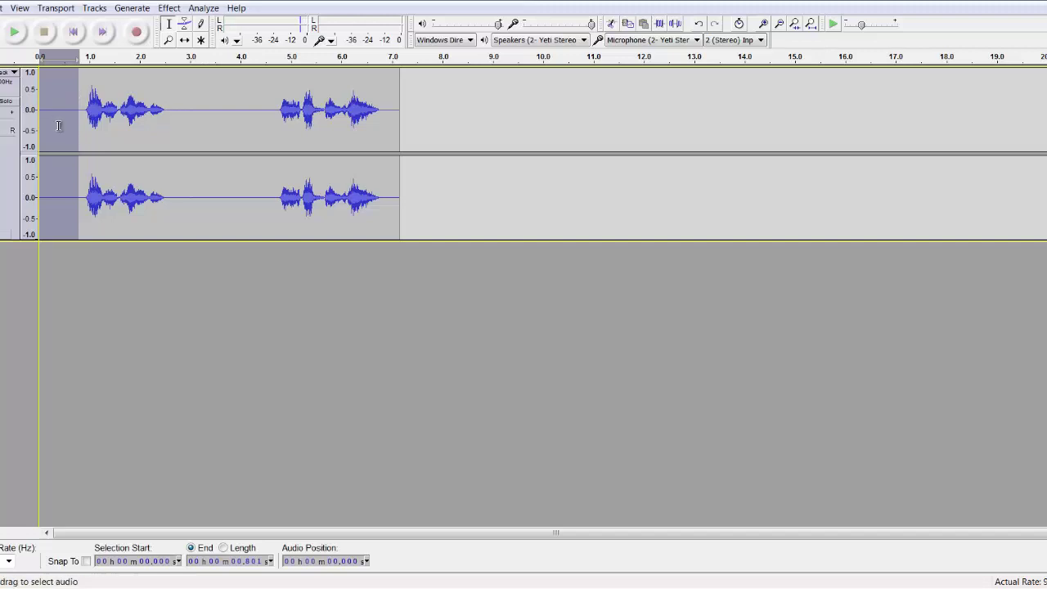
pyautogui.click(166, 9)
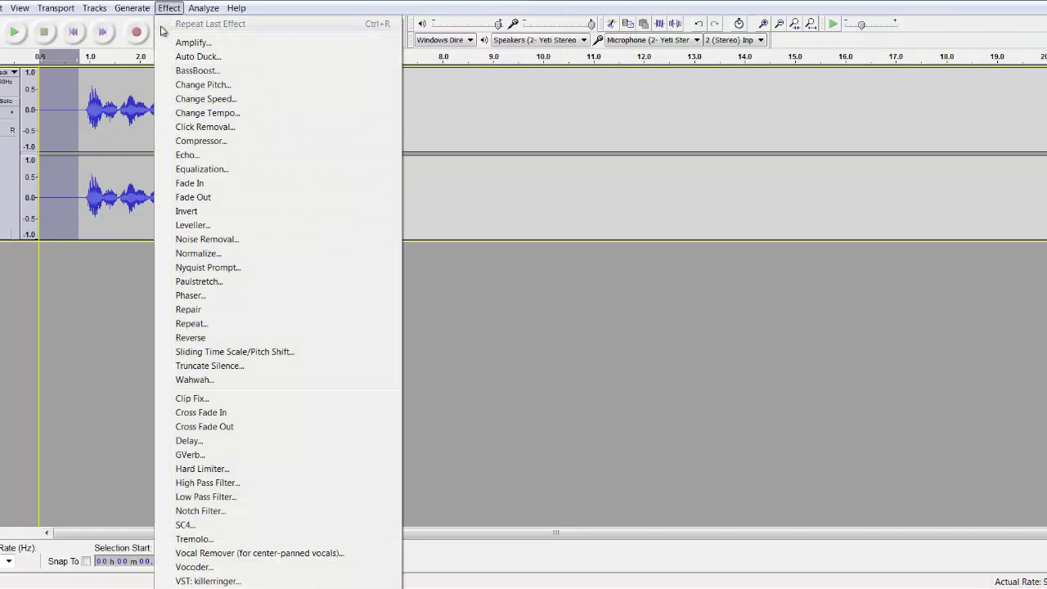
pyautogui.click(225, 240)
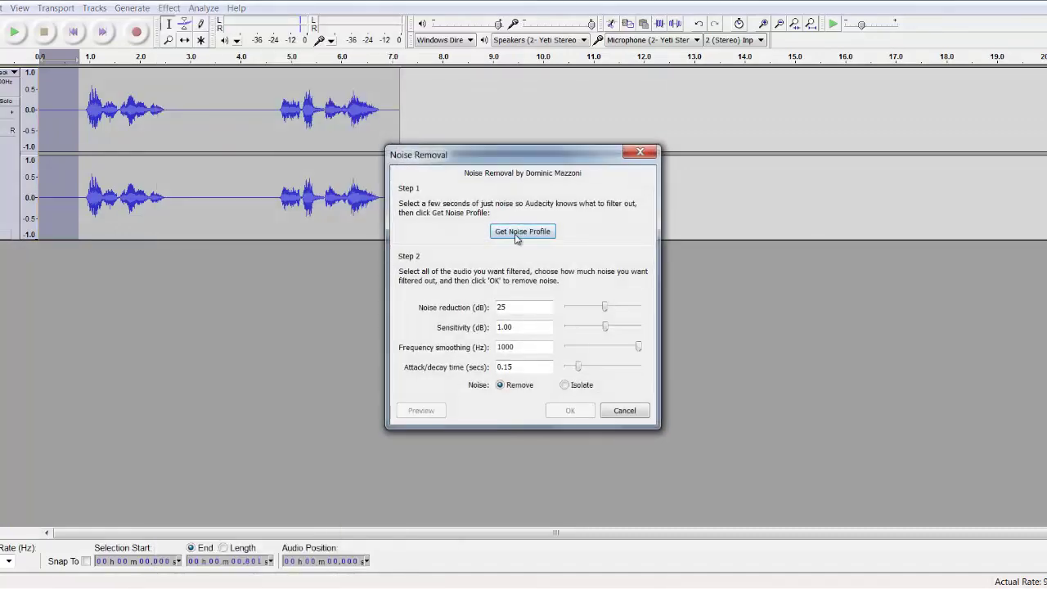
pyautogui.click(491, 235)
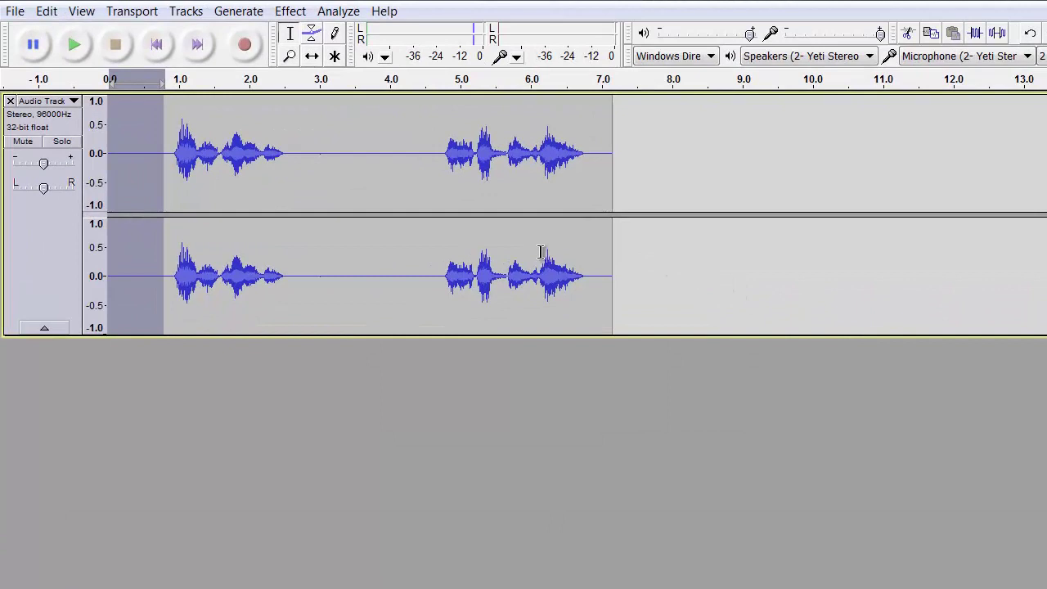
# - Select the entire voice track and play it back up to the pause between the two phrases
pyautogui.hotkey('ctrl', 'a')
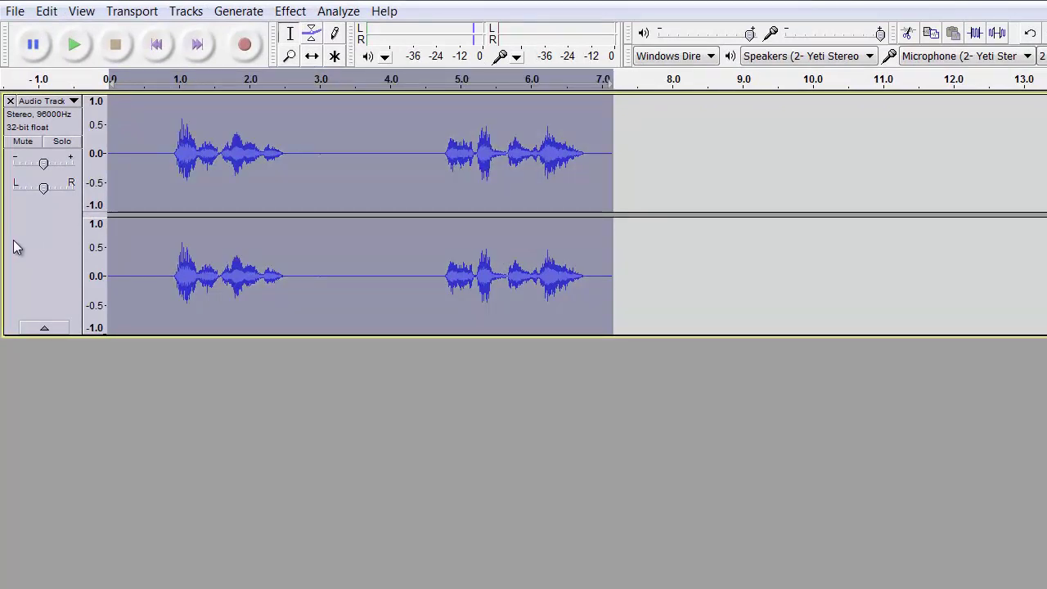
pyautogui.keyDown('shift'); pyautogui.click(34, 252); pyautogui.keyUp('shift')
pyautogui.keyDown('shift'); pyautogui.click(35, 255); pyautogui.keyUp('shift')
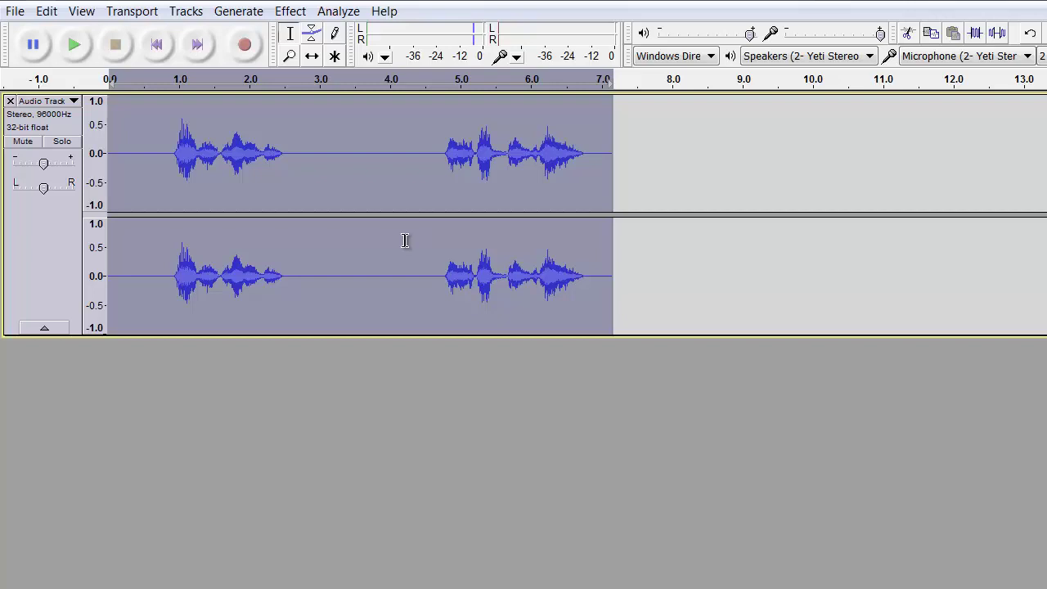
pyautogui.press('space')
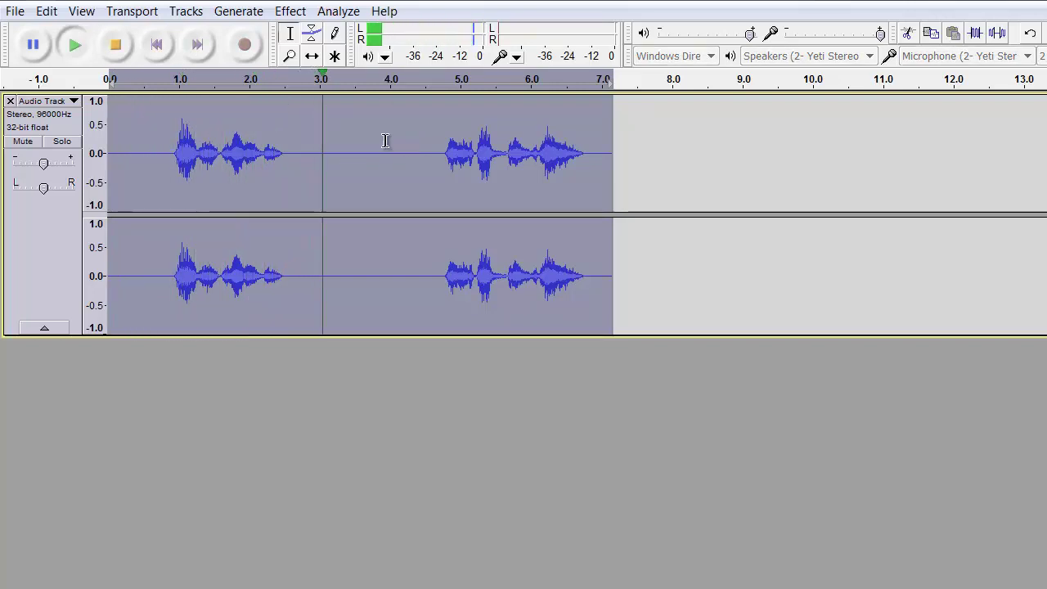
pyautogui.press('space')
# - Replace the part of the pause from about 2.5 to 3.8 s with generated silence of the same length
pyautogui.moveTo(375, 160); pyautogui.dragTo(286, 211)
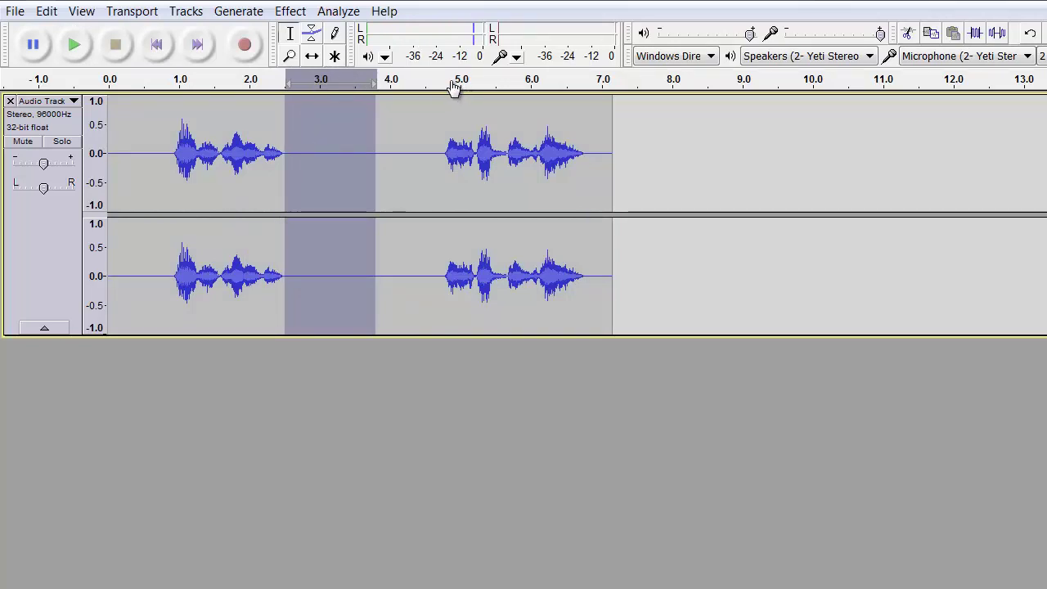
pyautogui.press('space')
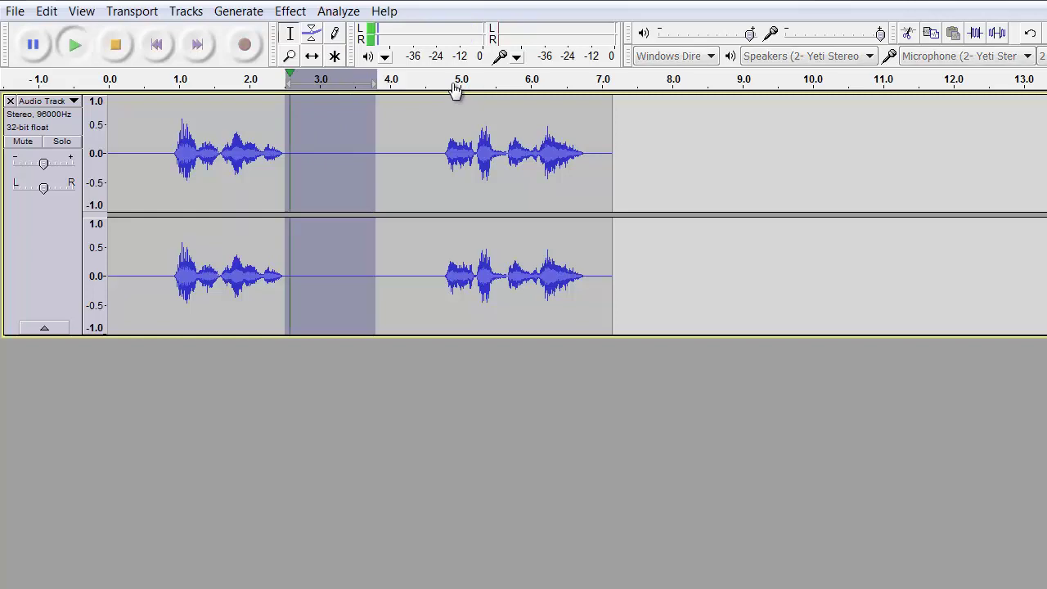
pyautogui.click(242, 14)
pyautogui.click(260, 94)
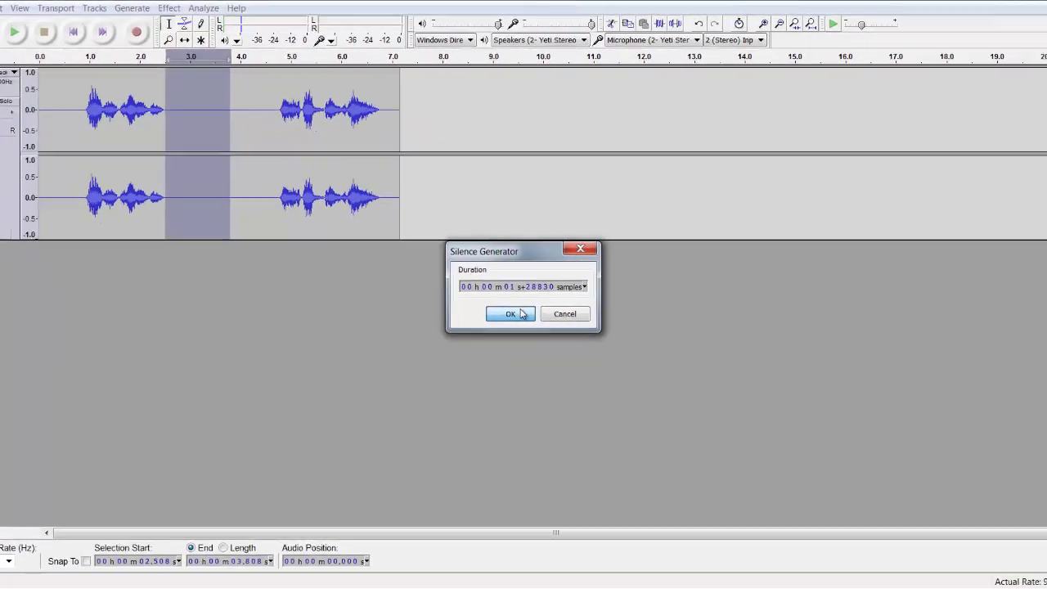
pyautogui.click(653, 376)
pyautogui.press('space')
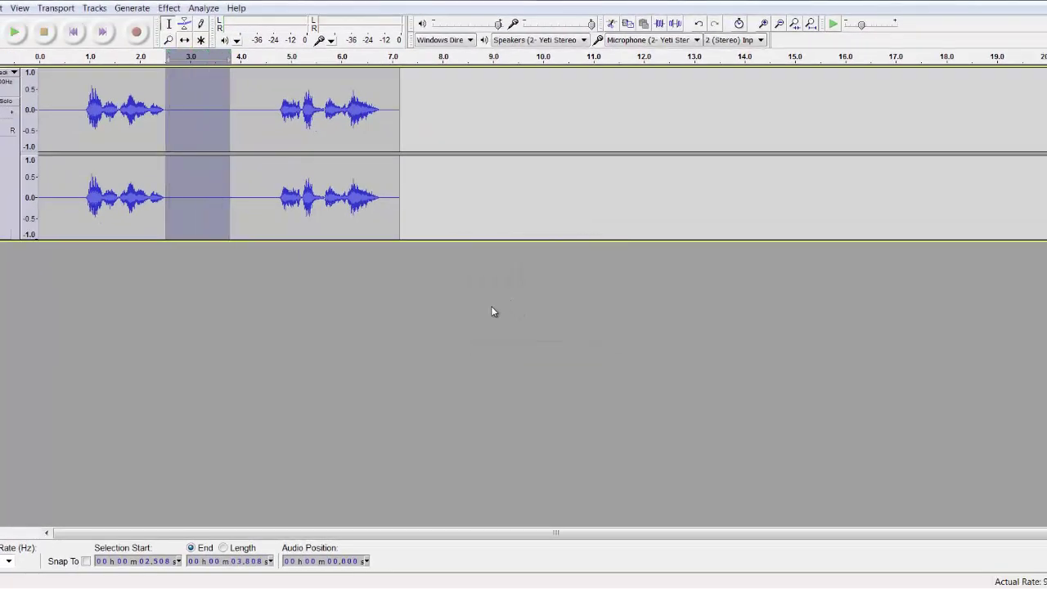
# - Paste the copied stretch of about 1.3 s of silence at the very end of the voice track
pyautogui.click(404, 122)
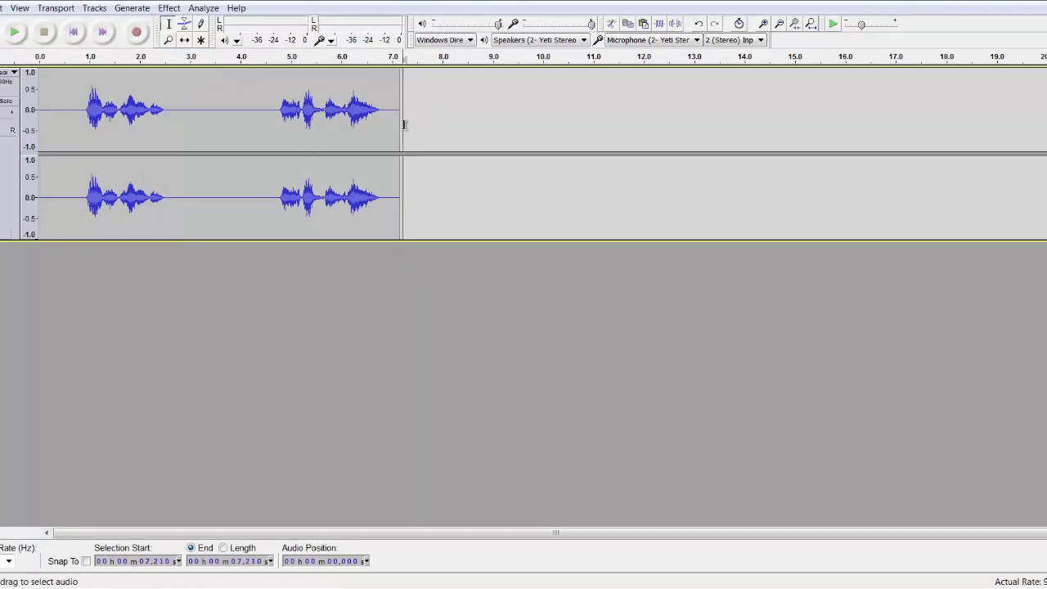
pyautogui.click(404, 123)
pyautogui.scroll(2, 404, 124)
pyautogui.click(405, 123)
pyautogui.scroll(2, 417, 121)
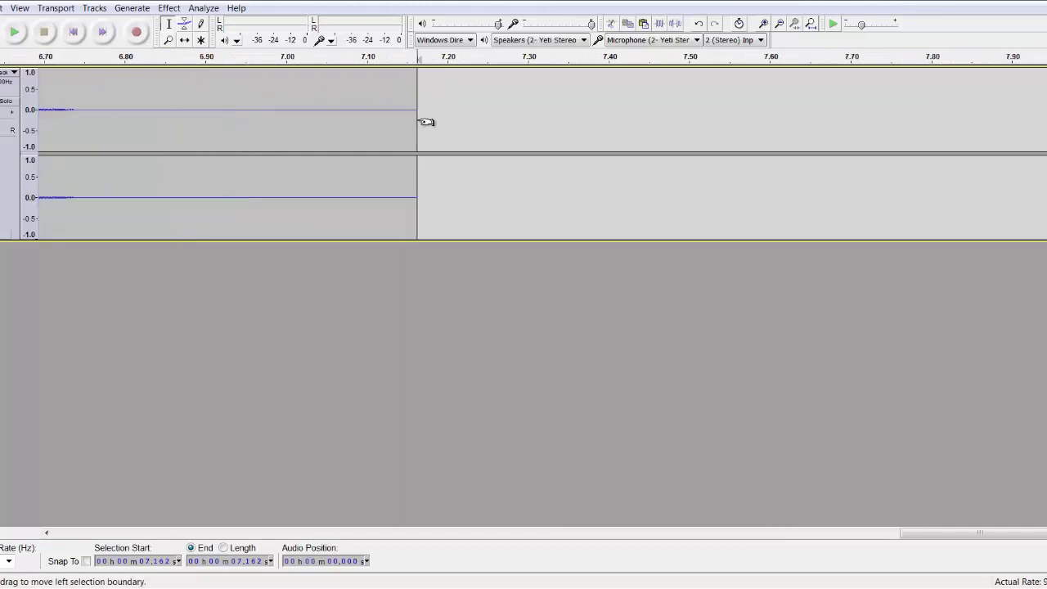
pyautogui.scroll(-3, 418, 121)
pyautogui.scroll(6, 419, 121)
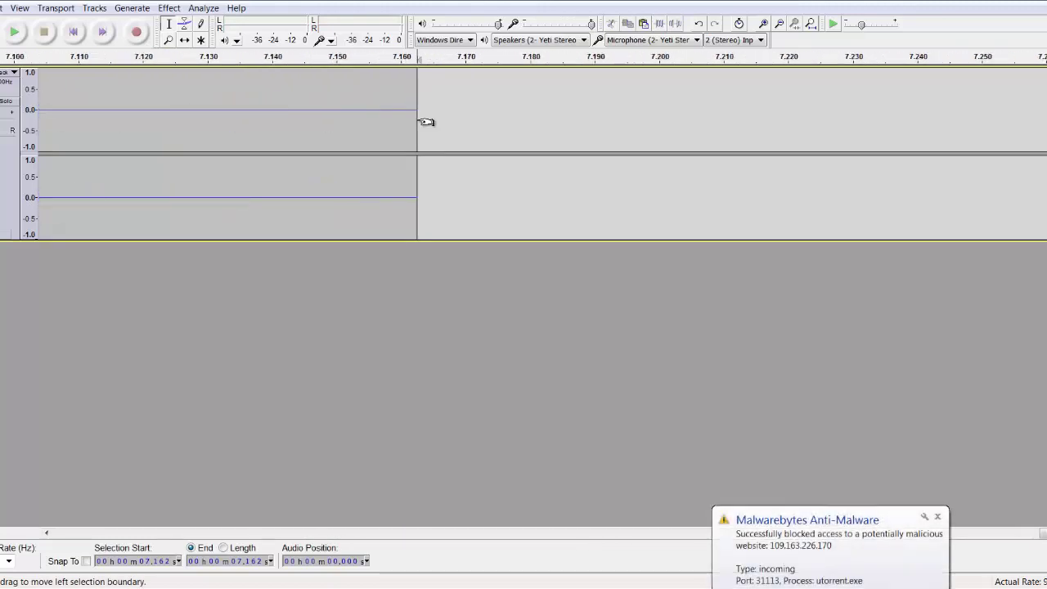
pyautogui.scroll(-8, 421, 121)
pyautogui.hotkey('ctrl', 'v')
pyautogui.scroll(2, 418, 120)
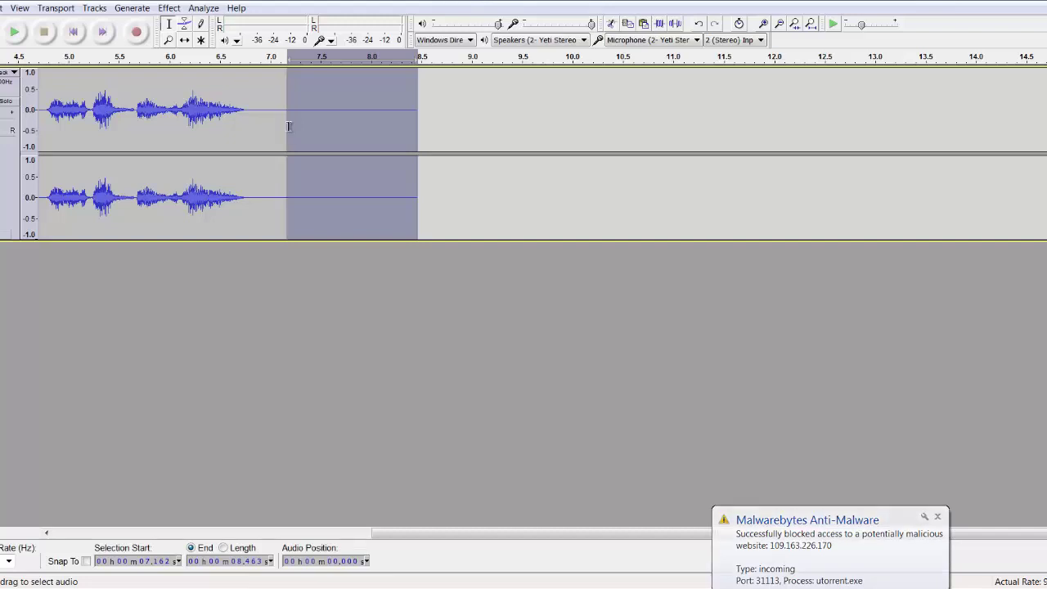
pyautogui.hotkey('ctrl', 'f')
# - Normalize the whole track to a maximum amplitude of -1.0 dB with DC offset removal, and play back the first phrase
pyautogui.click(351, 131)
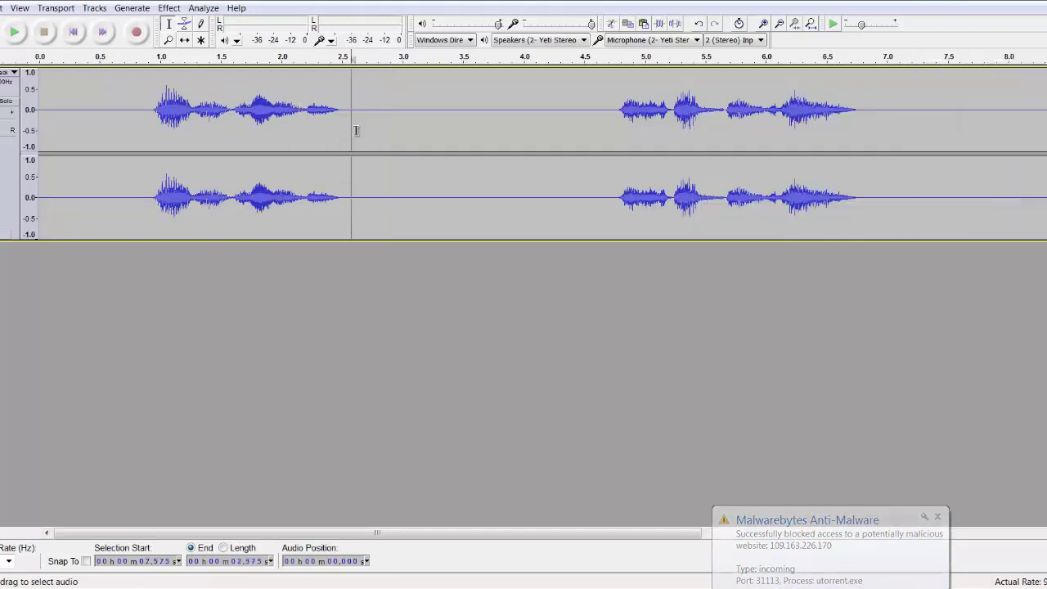
pyautogui.press('Home')
pyautogui.scroll(-1, 355, 130)
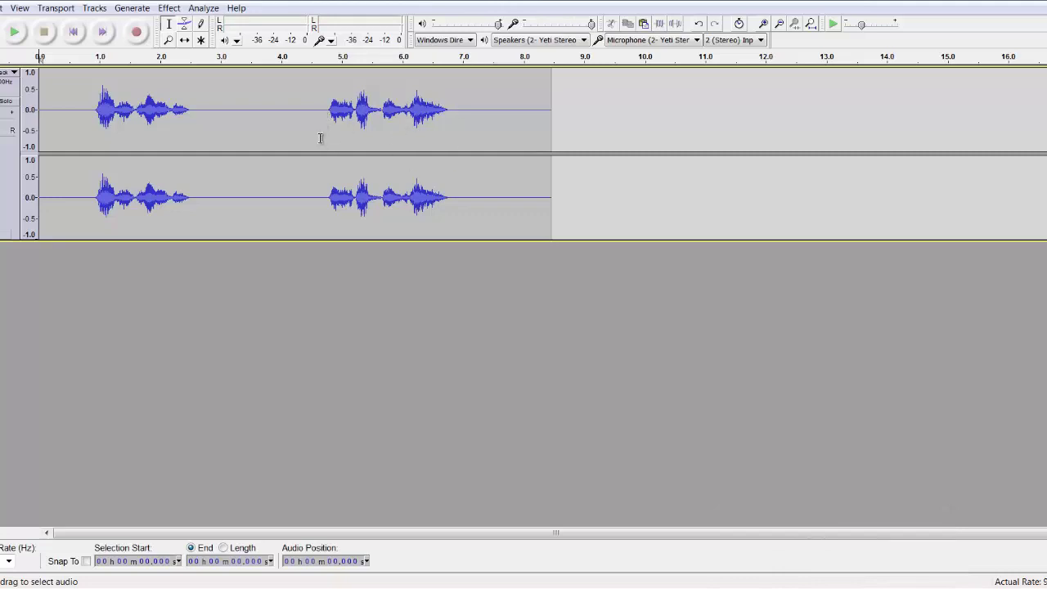
pyautogui.hotkey('ctrl', 'a')
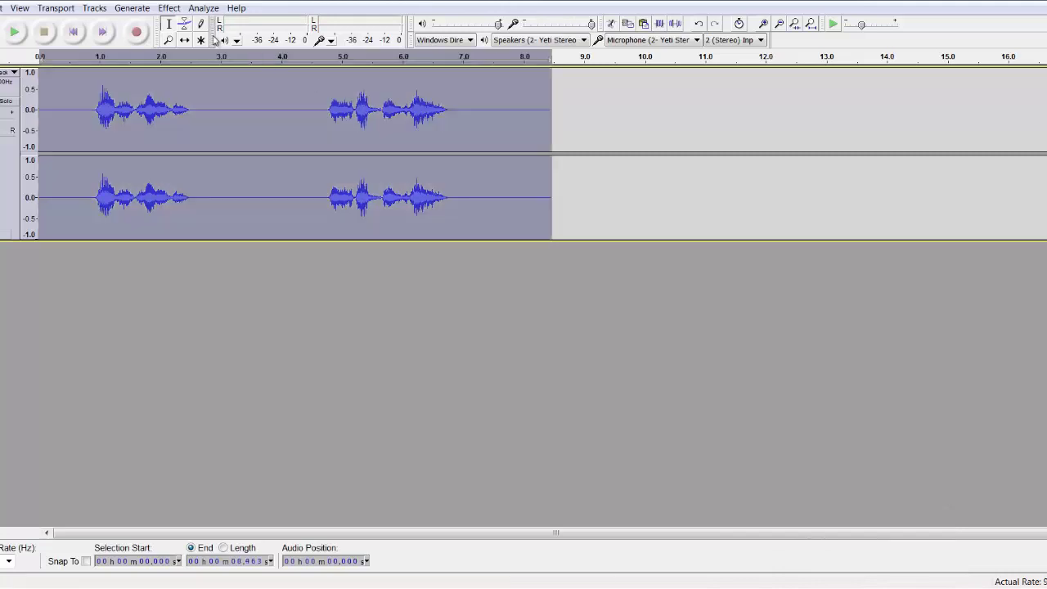
pyautogui.click(170, 9)
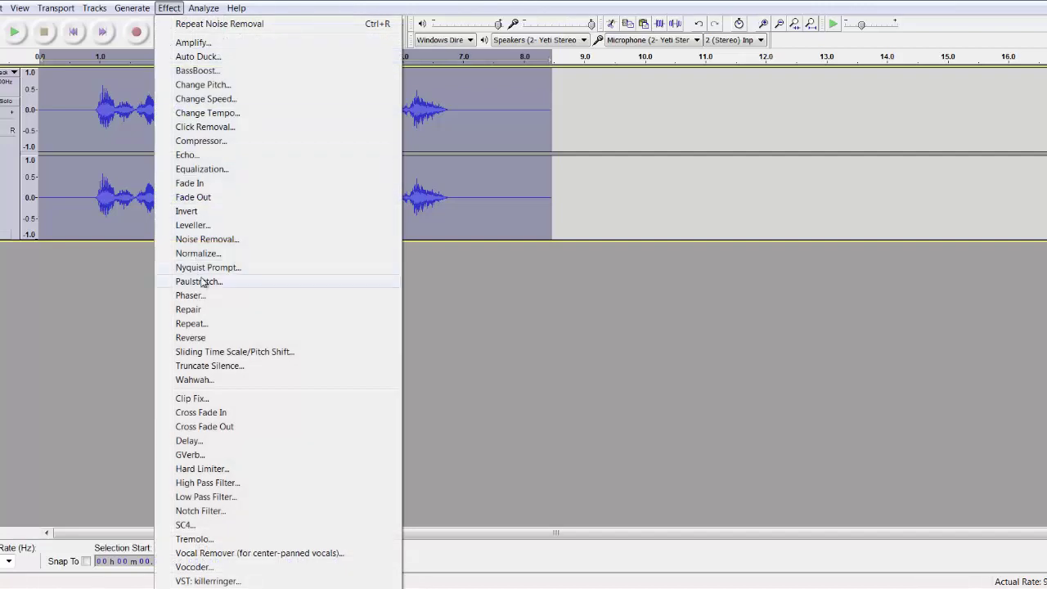
pyautogui.click(199, 253)
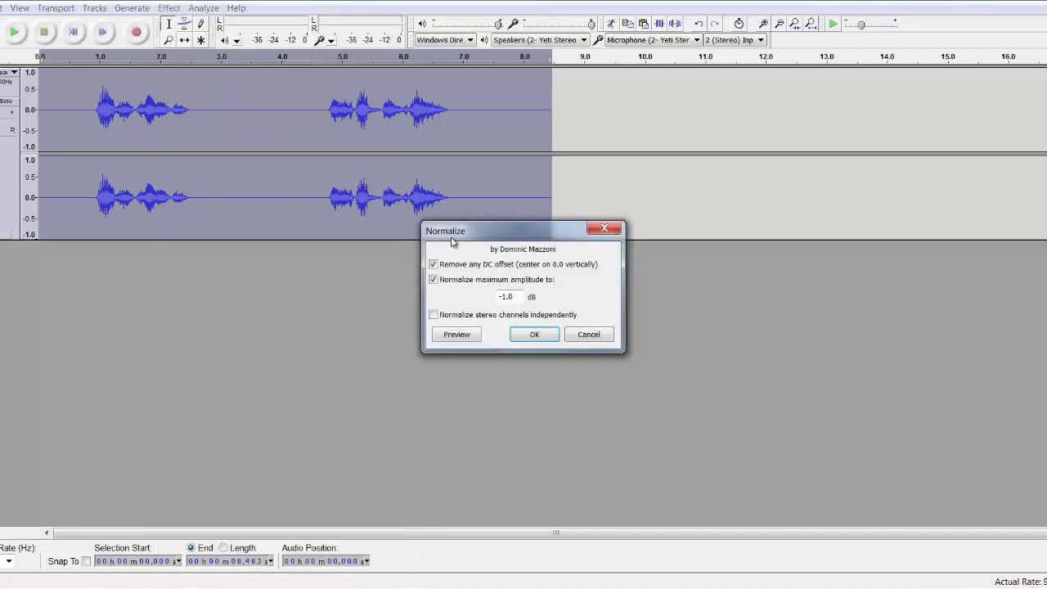
pyautogui.click(534, 336)
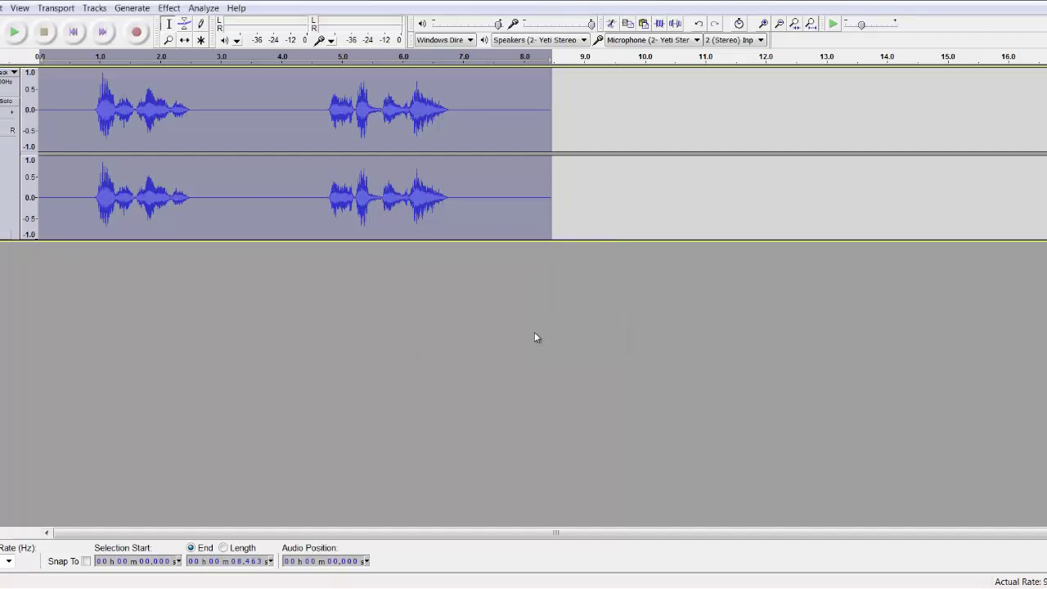
pyautogui.press('space')
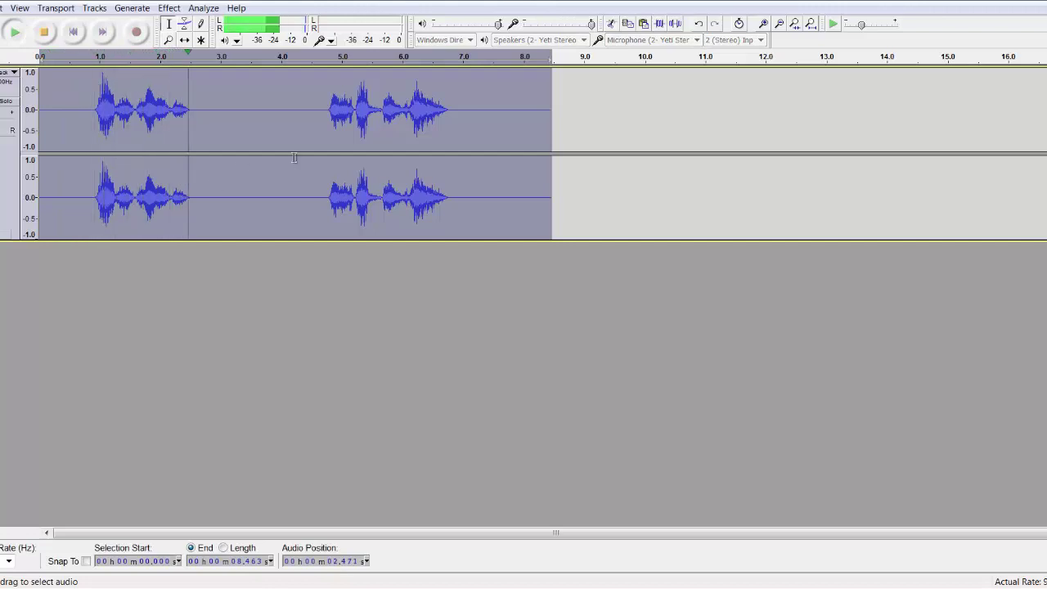
pyautogui.press('space')
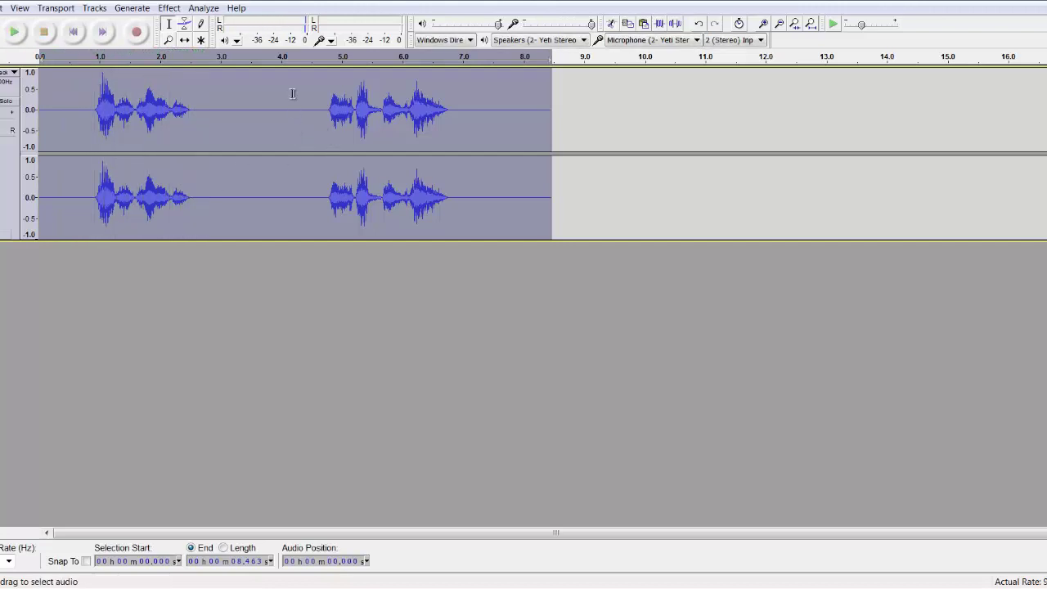
# - Change the pitch of the whole track by -2 semitones and duplicate the lowered track
pyautogui.click(170, 9)
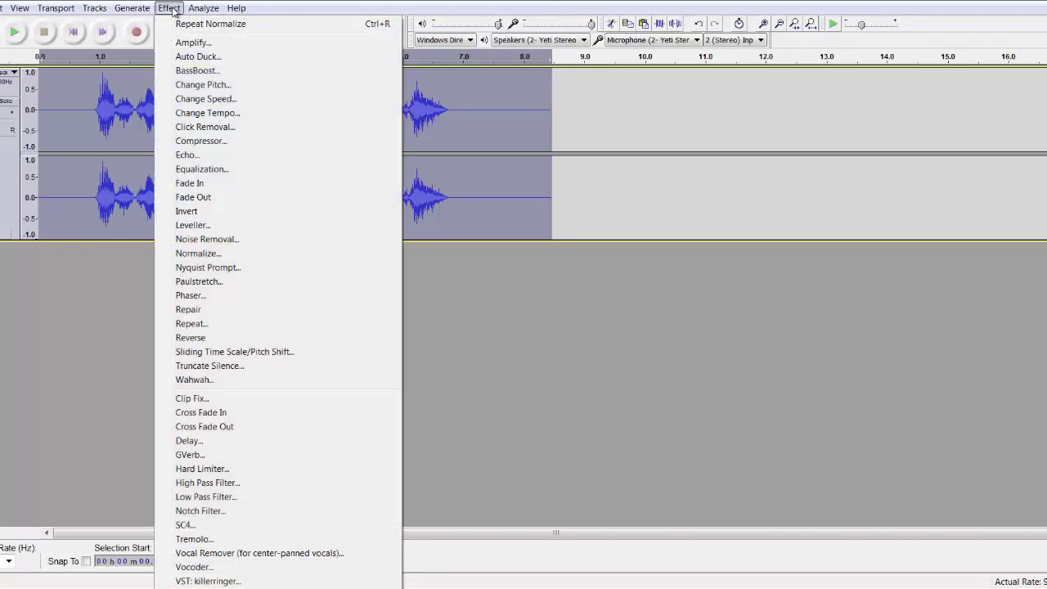
pyautogui.click(203, 85)
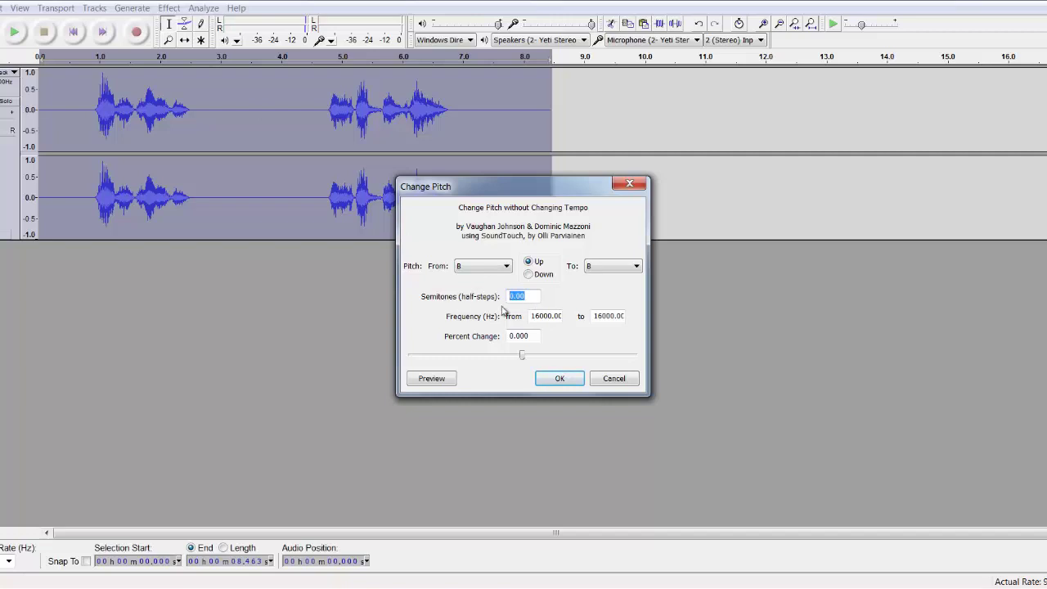
pyautogui.write('-2')
pyautogui.press('Return')
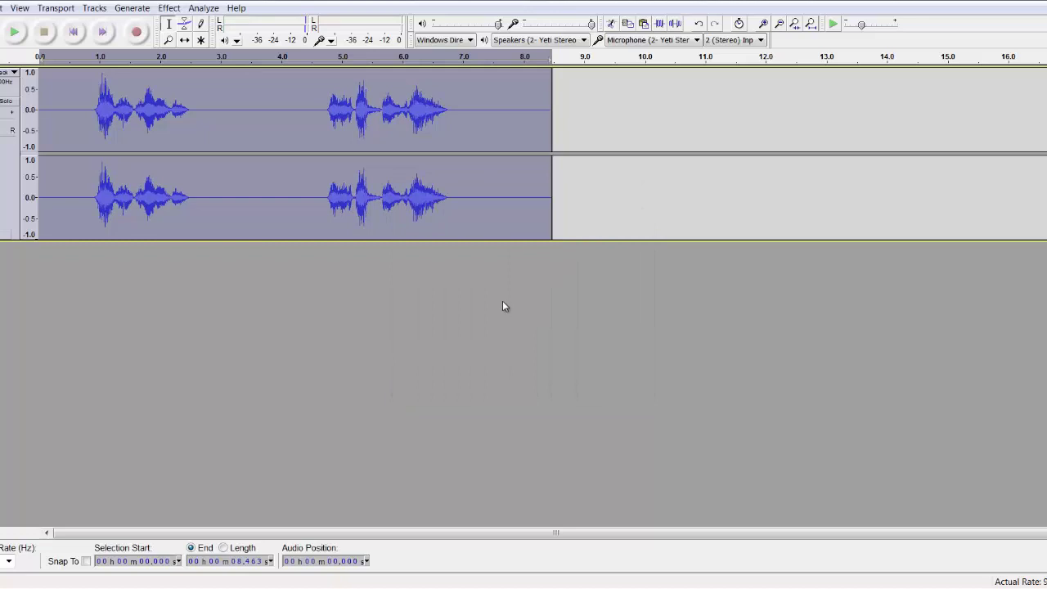
pyautogui.hotkey('ctrl', 'd')
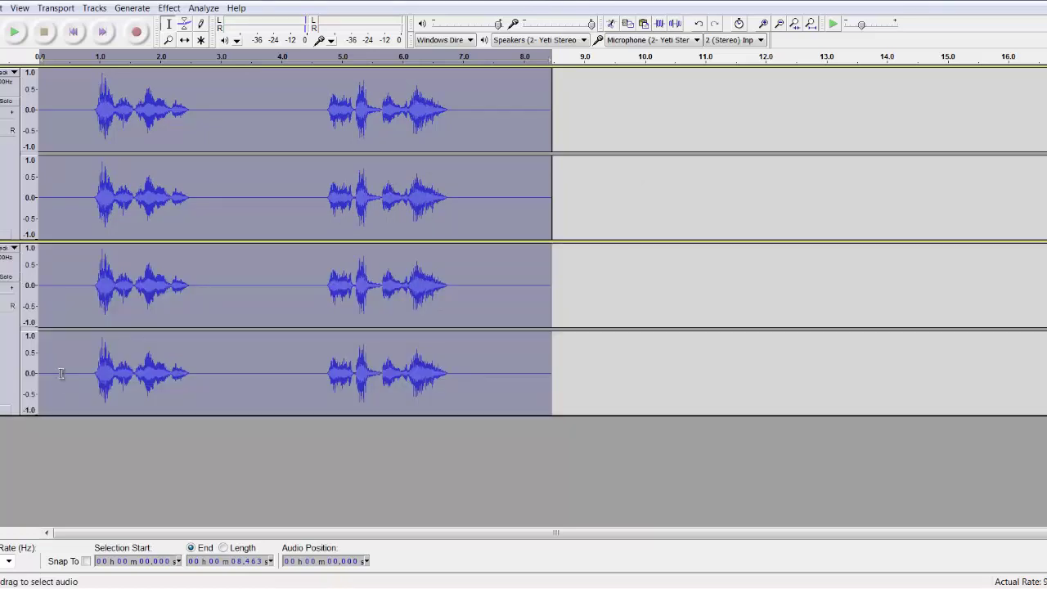
# - Select only the duplicated lower track and play back the two layered tracks through the first phrase
pyautogui.click(18, 385)
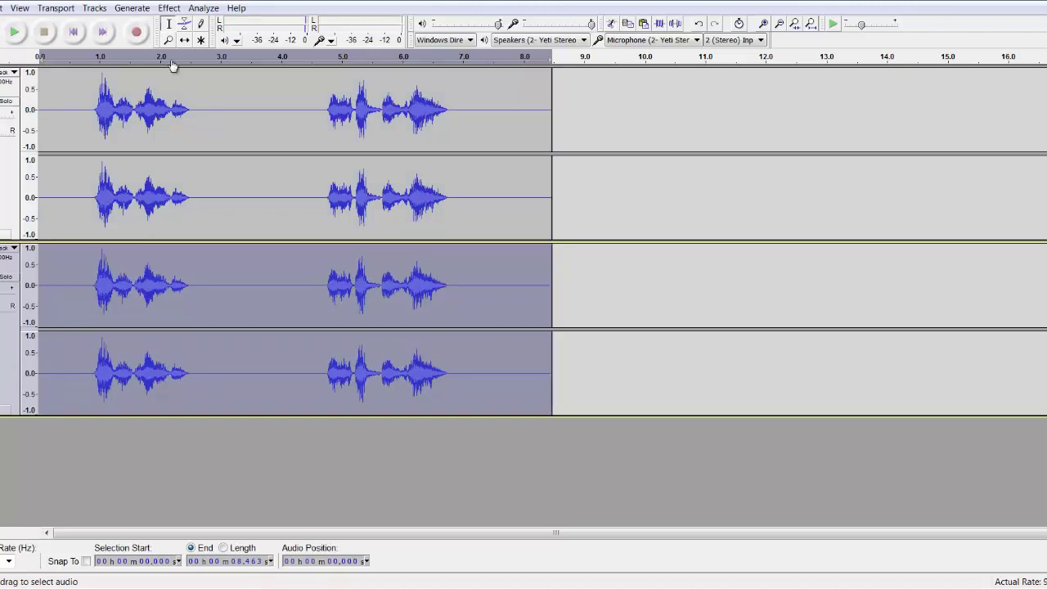
pyautogui.click(170, 9)
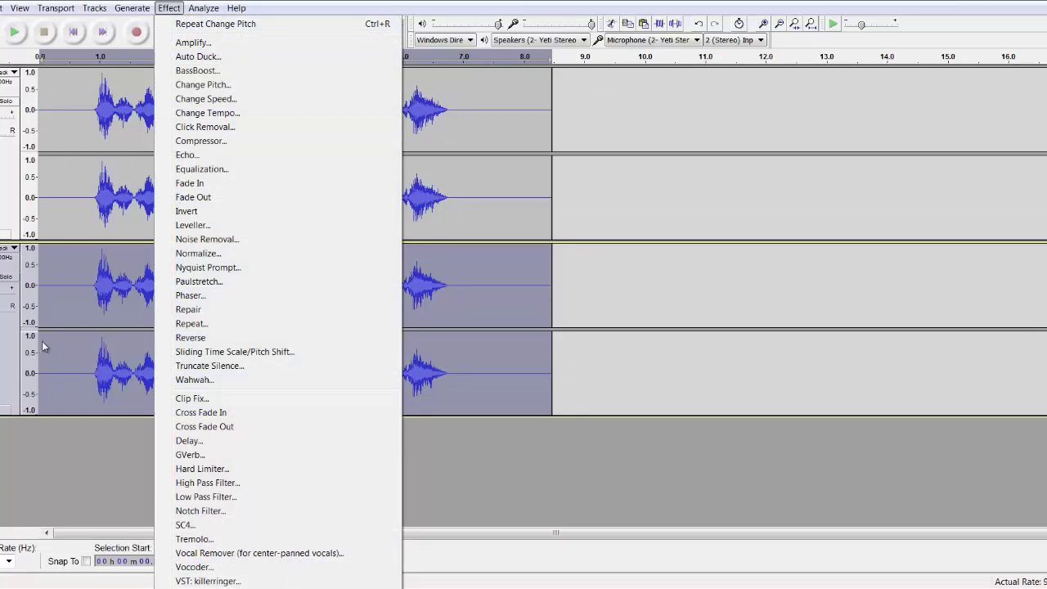
pyautogui.click(2, 359)
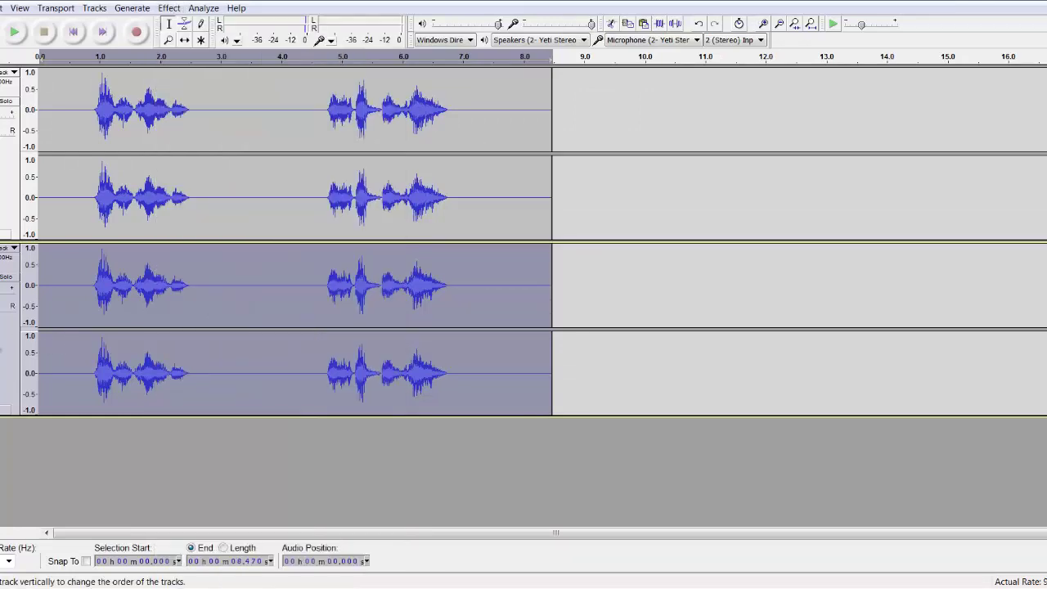
pyautogui.press('space')
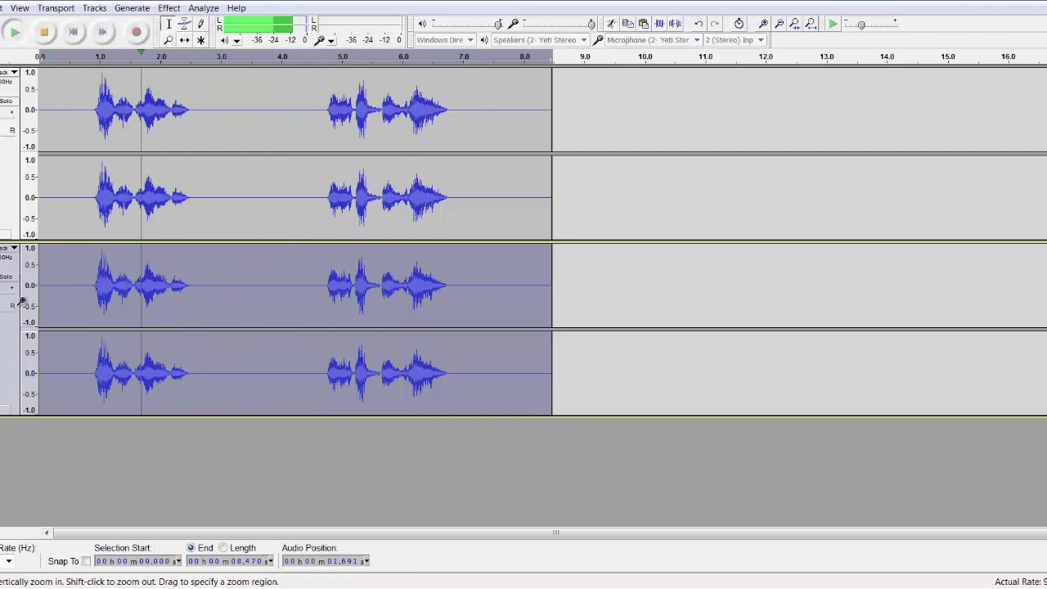
pyautogui.press('space')
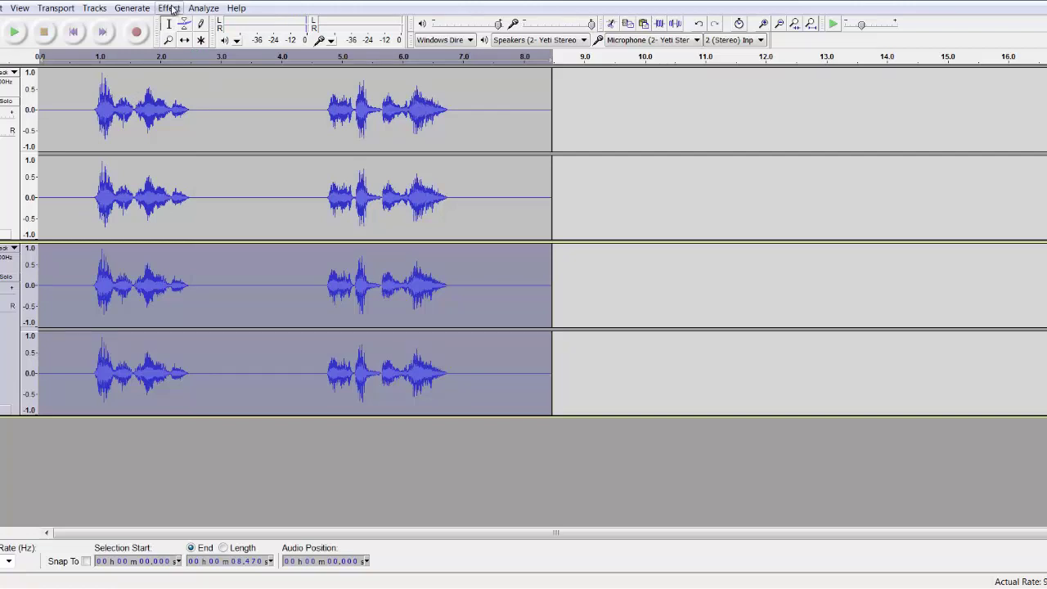
# - Apply the killerringer VST effect to the duplicated track with Root-Pitch, Speed and Amount all at their minimum
pyautogui.click(169, 8)
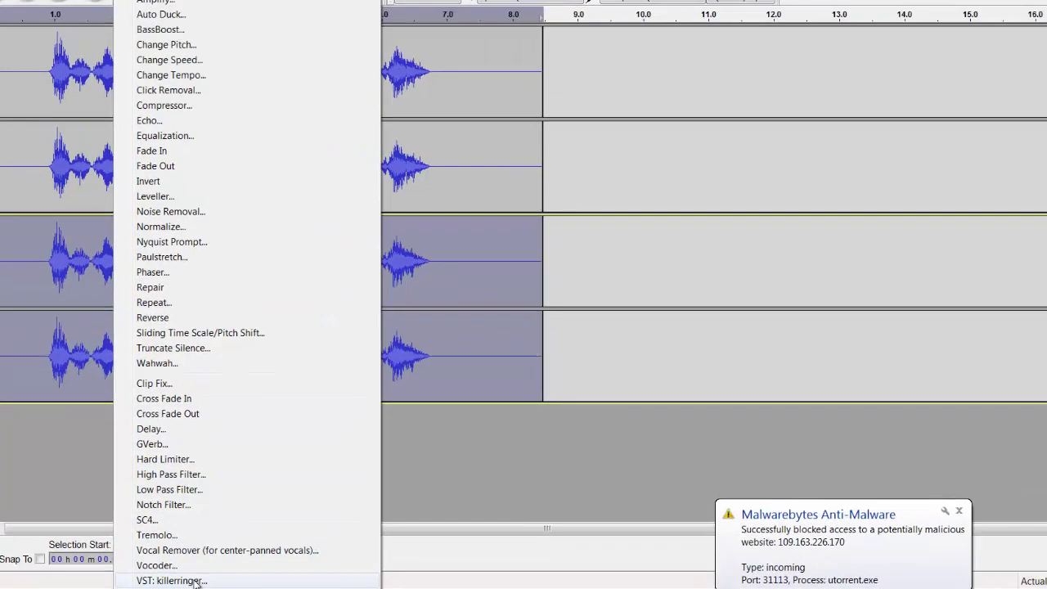
pyautogui.click(230, 581)
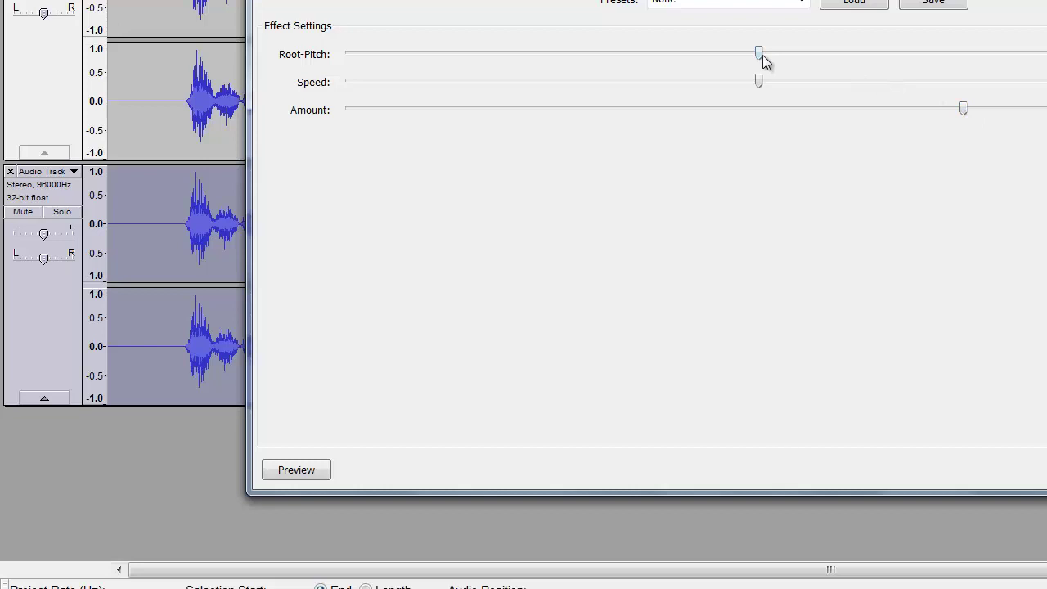
pyautogui.moveTo(575, 70); pyautogui.dragTo(481, 76)
pyautogui.moveTo(966, 111); pyautogui.dragTo(324, 127)
pyautogui.press('Tab')
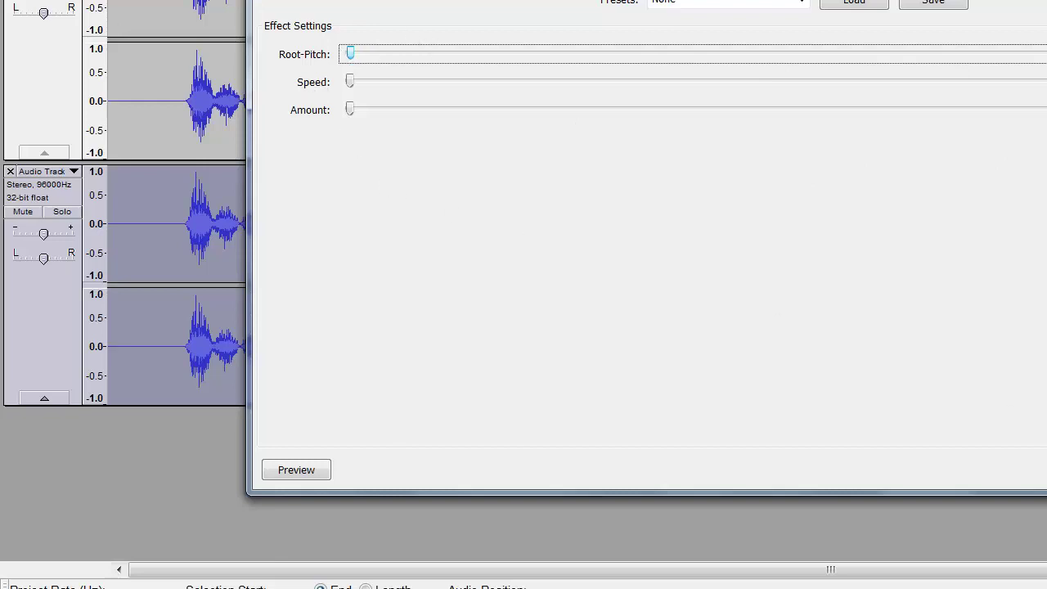
pyautogui.click(1045, 471)
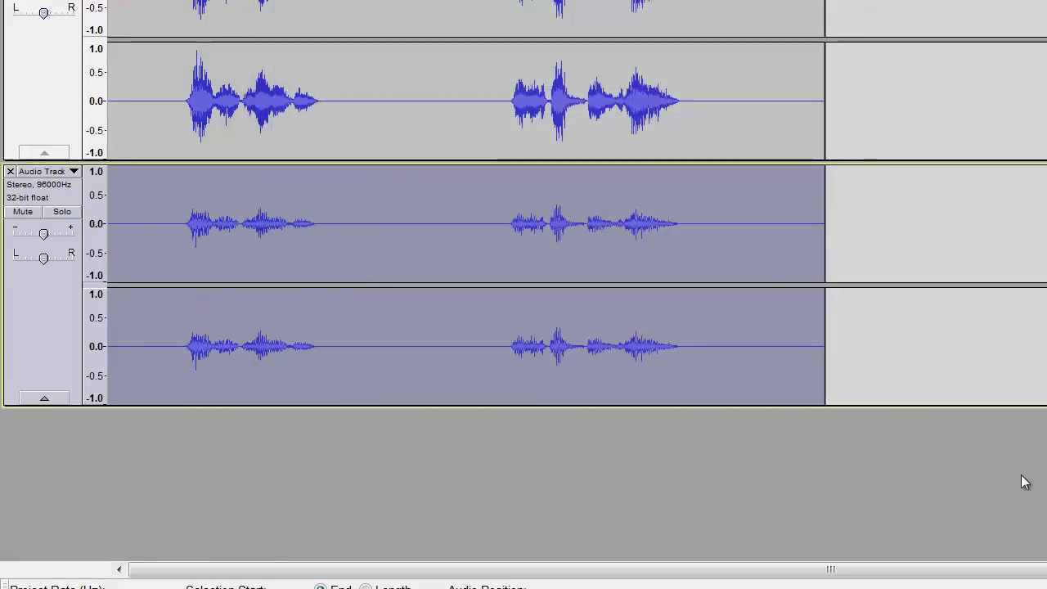
# - Solo the ring-modulated lower track, listen to its first phrase, and turn solo off again
pyautogui.click(71, 209)
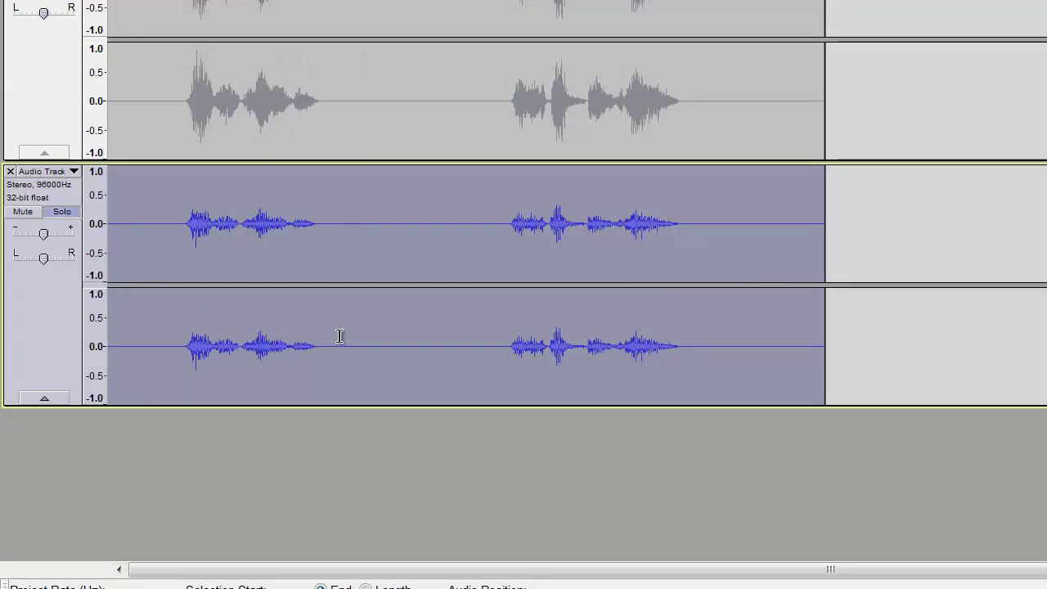
pyautogui.press('space')
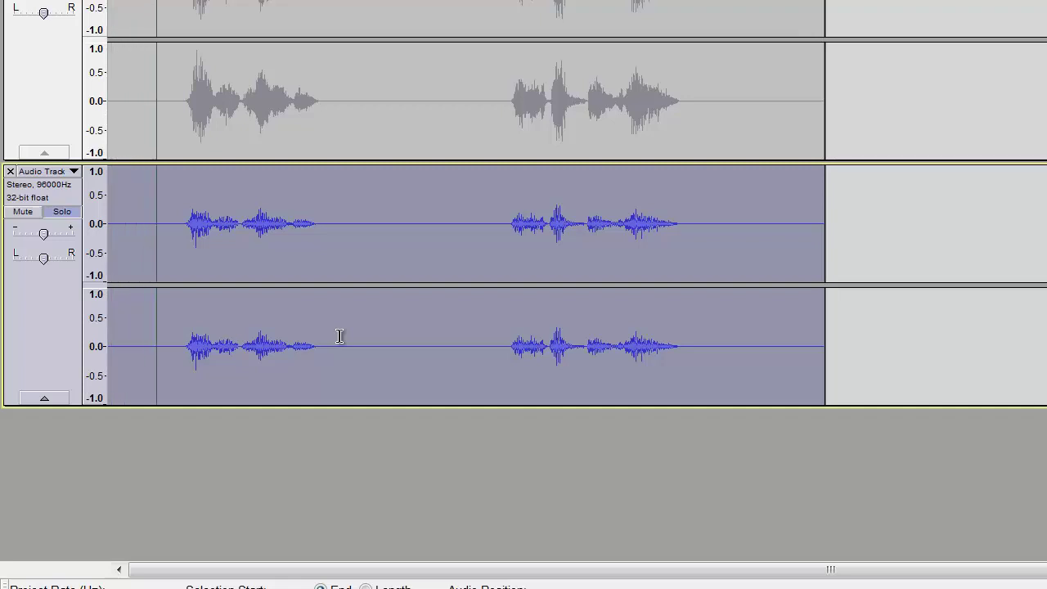
pyautogui.press('space')
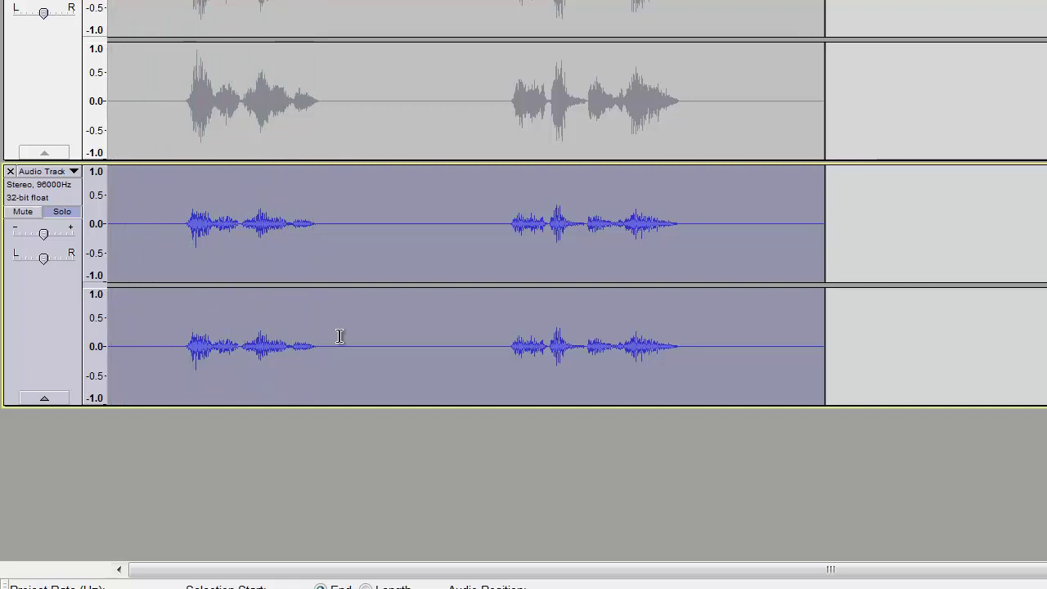
pyautogui.click(61, 211)
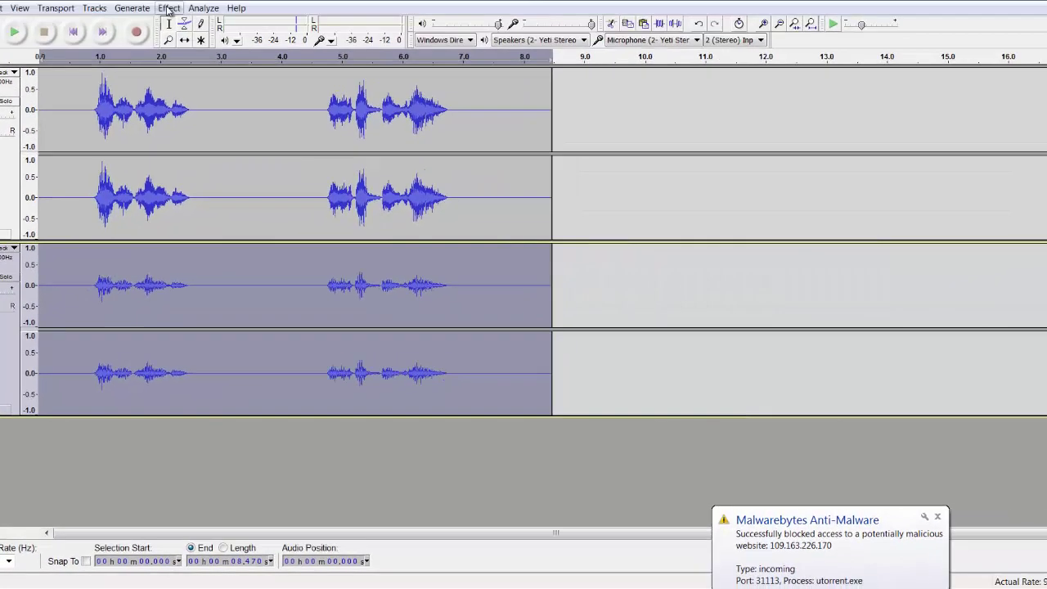
# - Apply BassBoost to the lower track at 200 Hz with a 12 dB boost and play back the first phrase
pyautogui.click(168, 8)
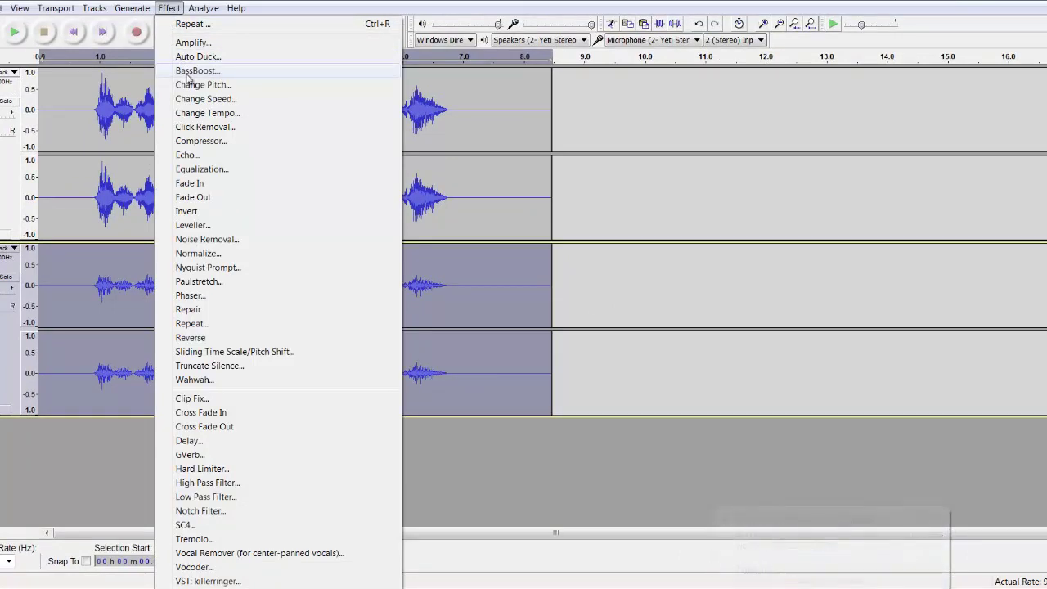
pyautogui.click(188, 78)
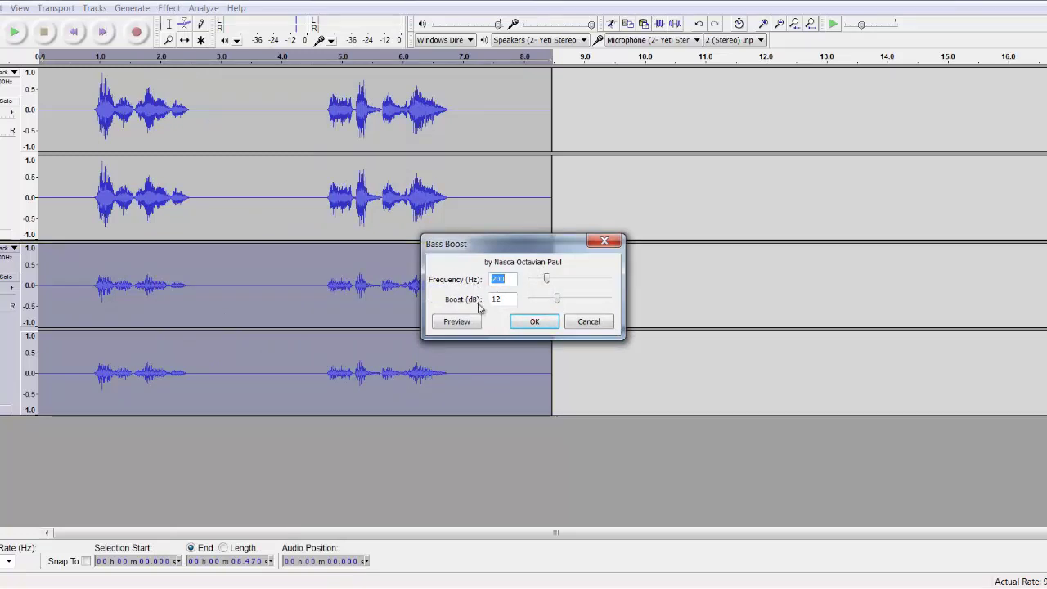
pyautogui.click(534, 323)
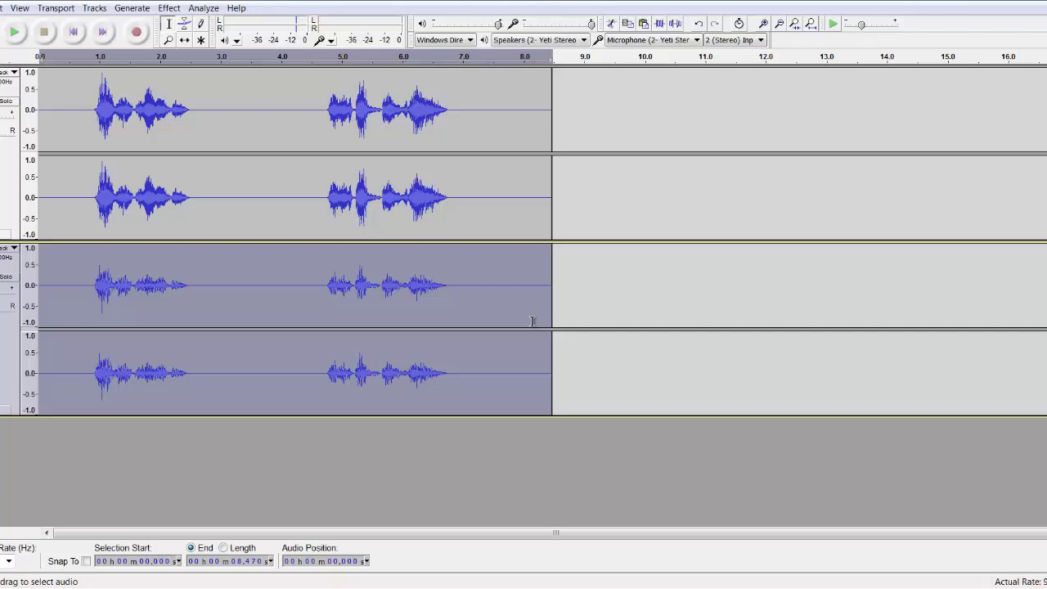
pyautogui.press('space')
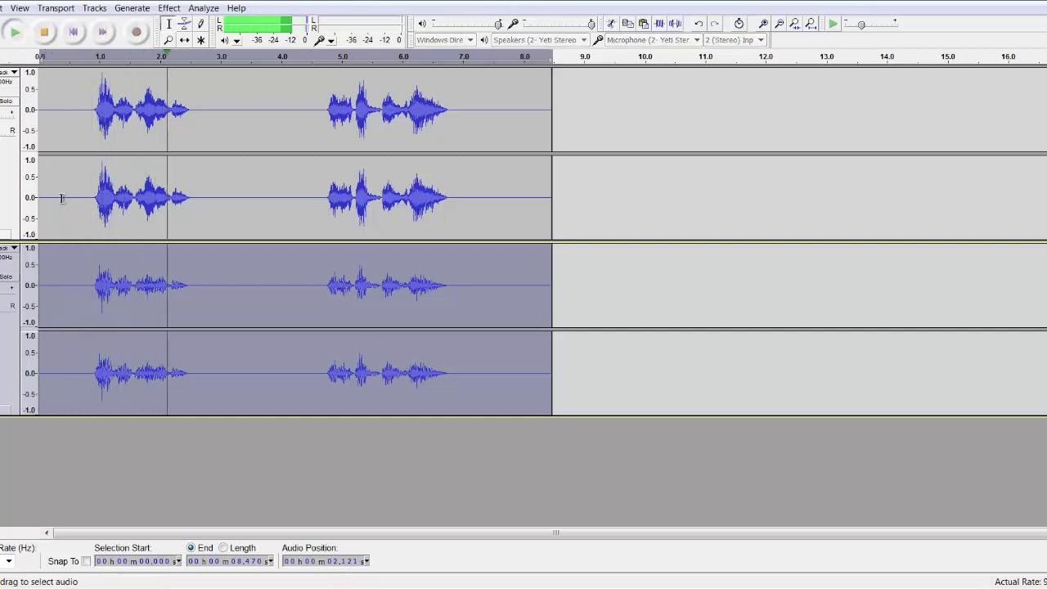
pyautogui.press('space')
# - Time-shift the whole bass-boosted lower track to start at about 0.007 s, bringing its first phrase closer to the upper track
pyautogui.scroll(2, 268, 299)
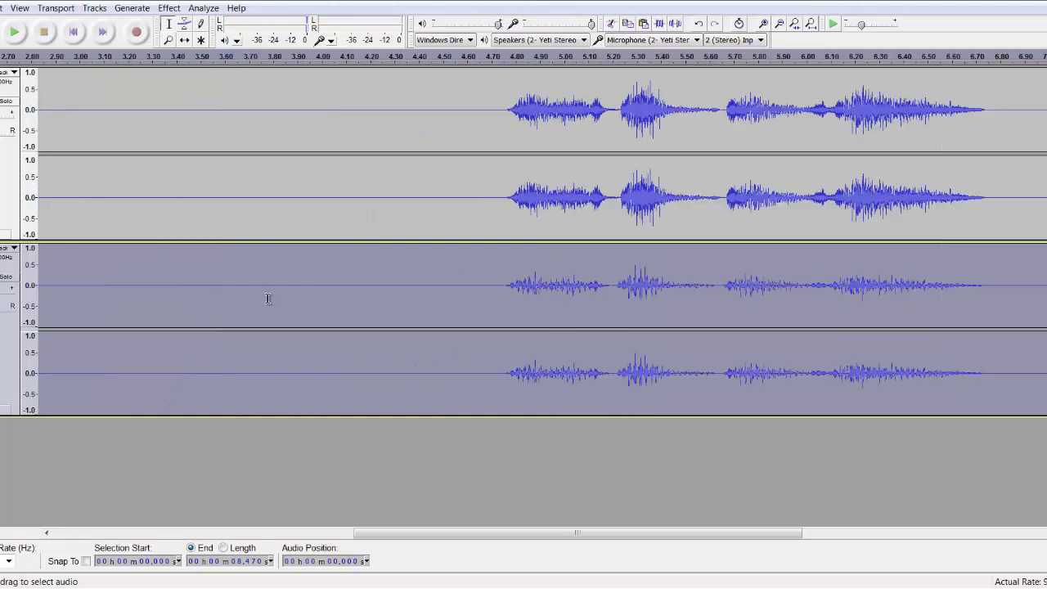
pyautogui.press('Home')
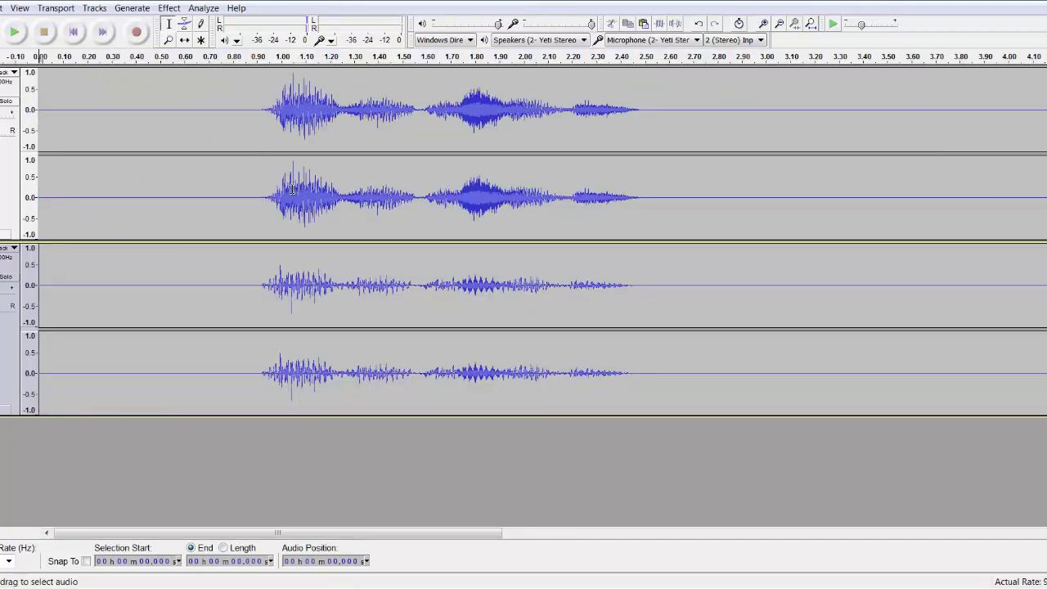
pyautogui.click(186, 44)
pyautogui.click(7, 348)
pyautogui.scroll(3, 232, 278)
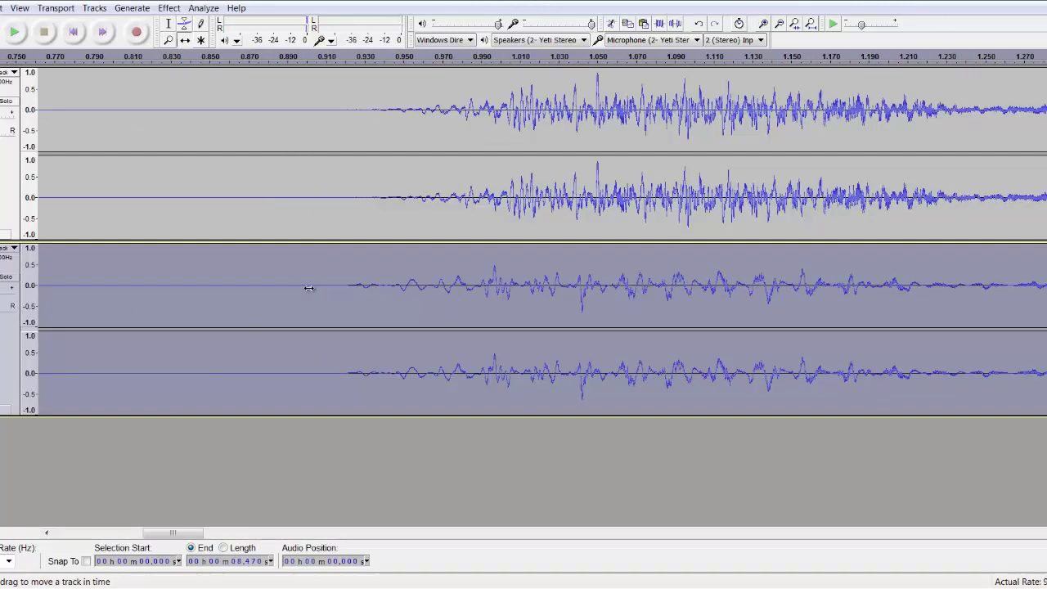
pyautogui.moveTo(309, 285); pyautogui.dragTo(324, 286)
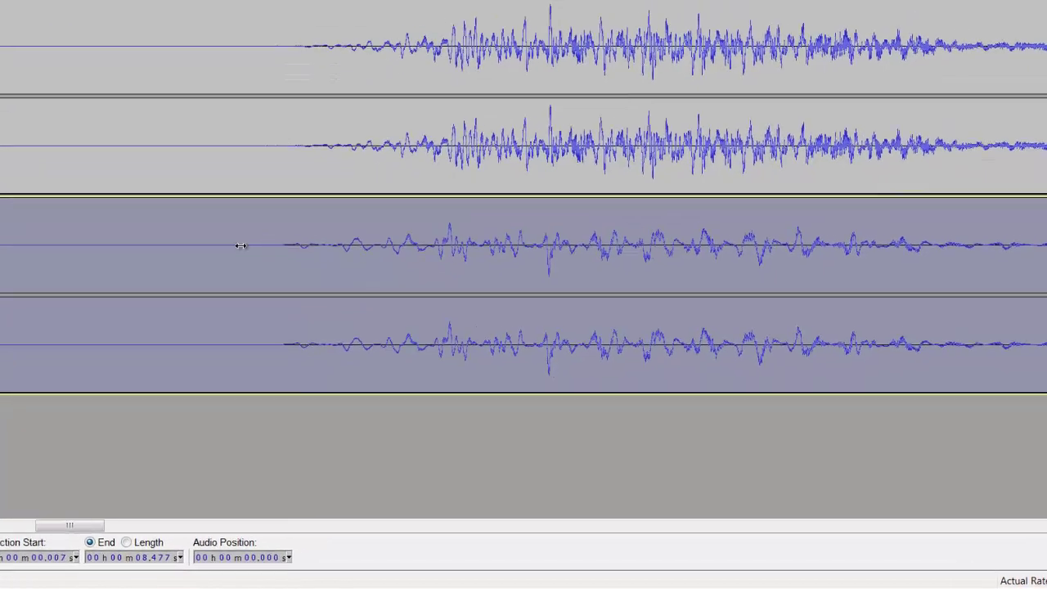
pyautogui.scroll(-4, 86, 177)
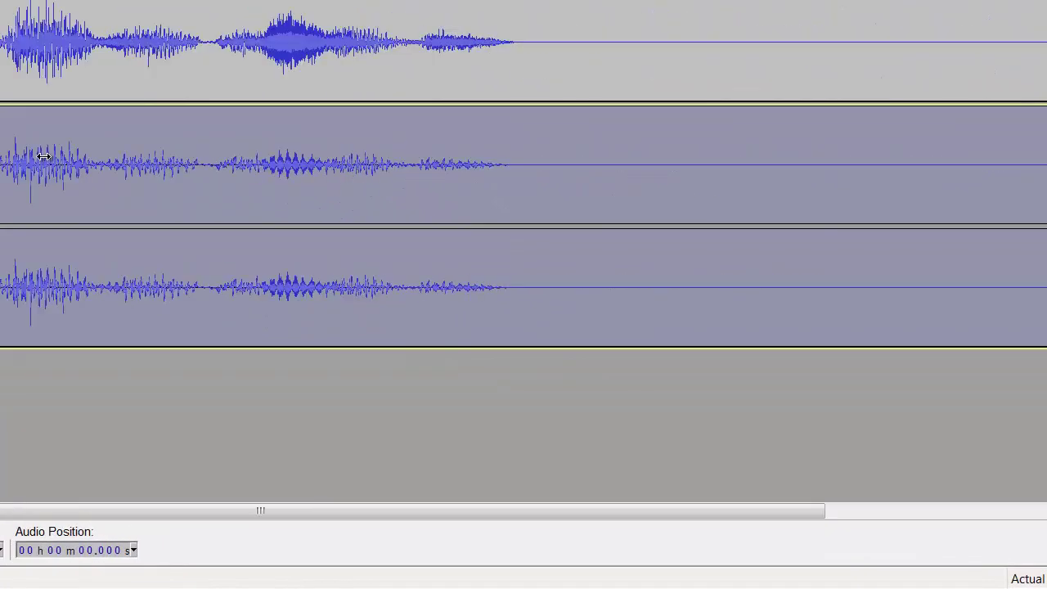
# - Play back the layered tracks and time-shift the lower track to start at about 0.042 s, checking the alignment by ear
pyautogui.press('space')
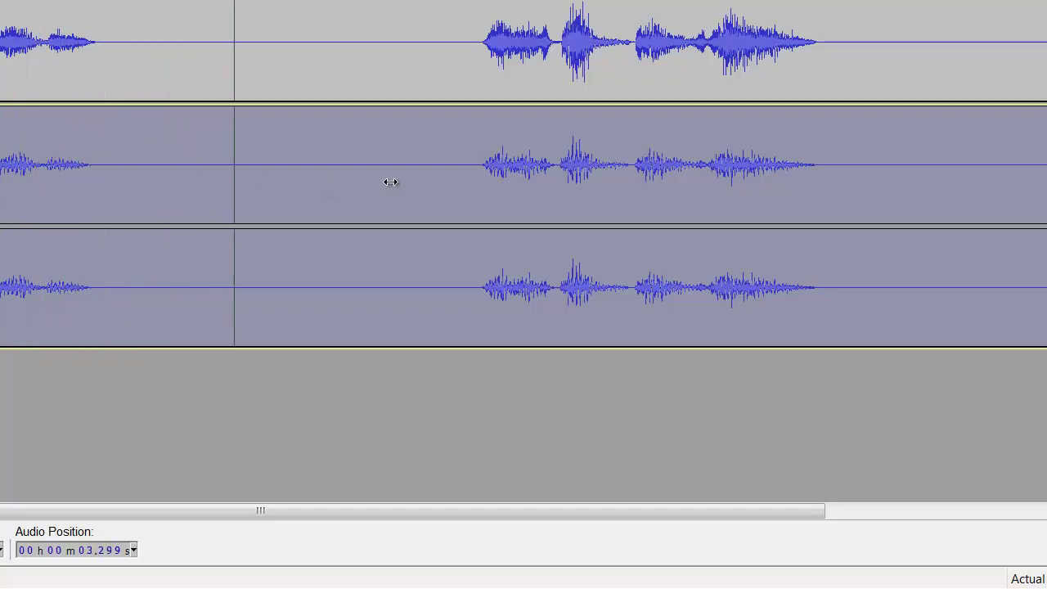
pyautogui.press('space')
pyautogui.moveTo(428, 164); pyautogui.dragTo(433, 164)
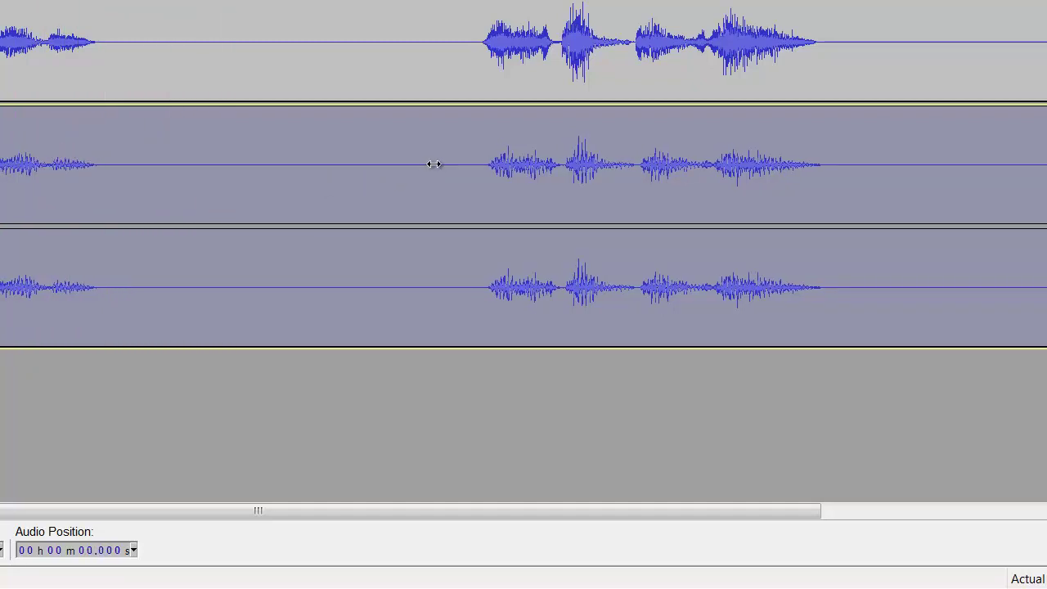
pyautogui.press('space')
pyautogui.press('space')
pyautogui.scroll(-2, 379, 178)
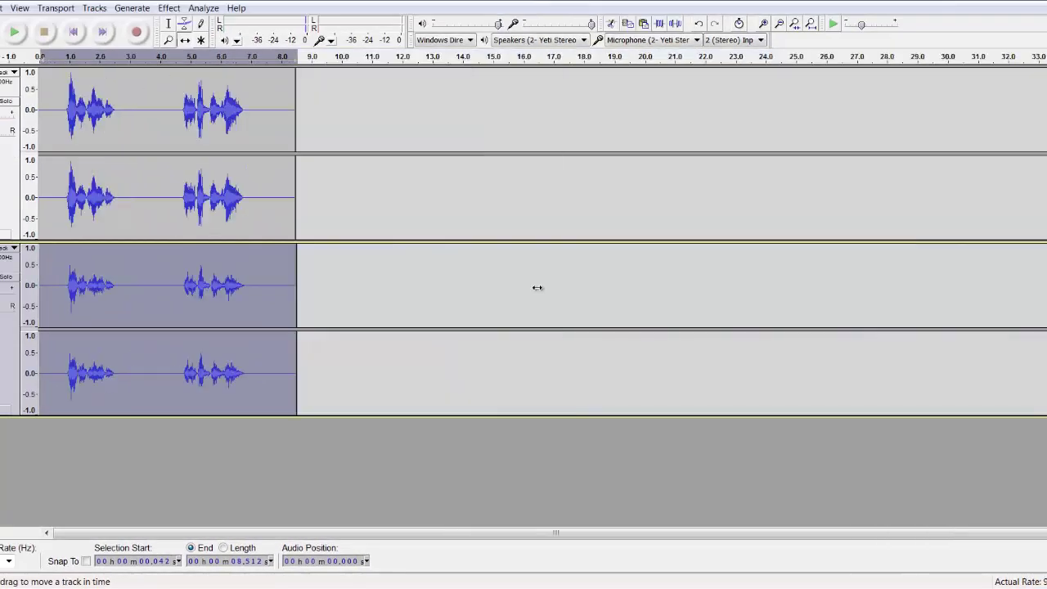
# - Mix and render the two entire voice tracks into a single stereo track
pyautogui.hotkey('ctrl', 'a')
pyautogui.hotkey('ctrl', 'f')
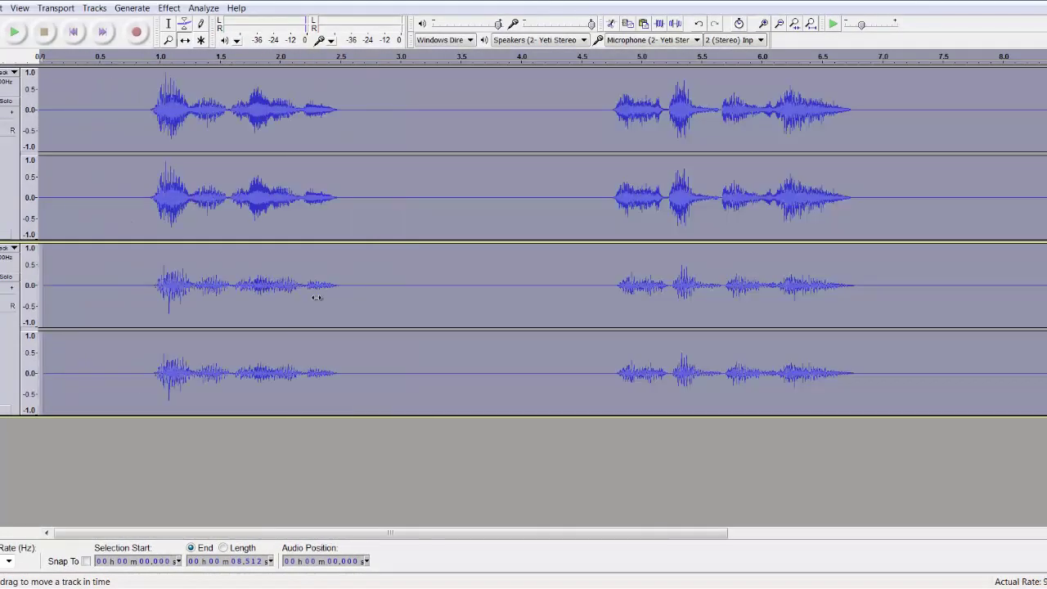
pyautogui.click(170, 26)
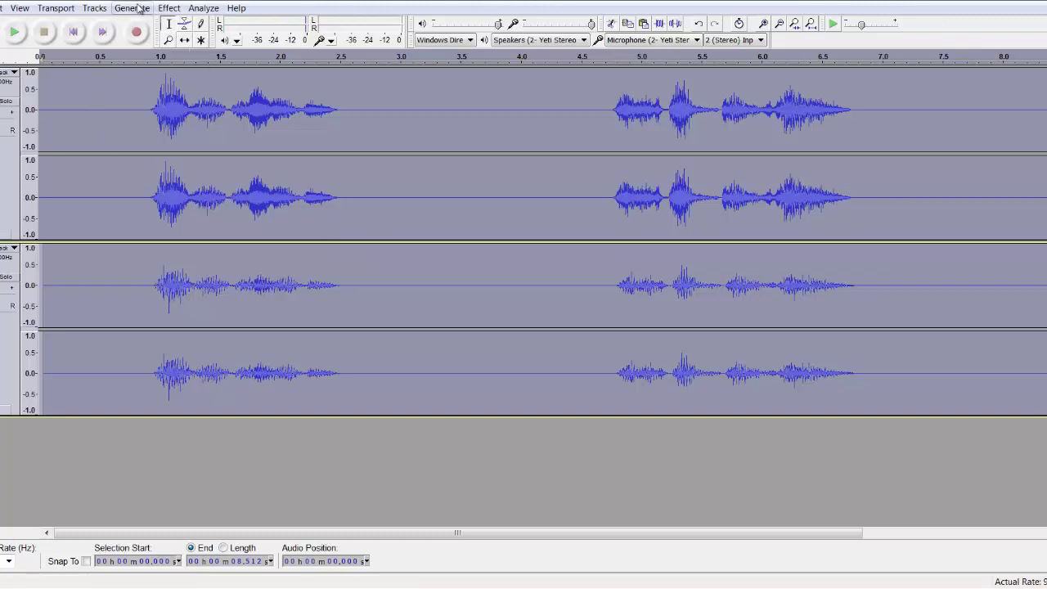
pyautogui.click(96, 9)
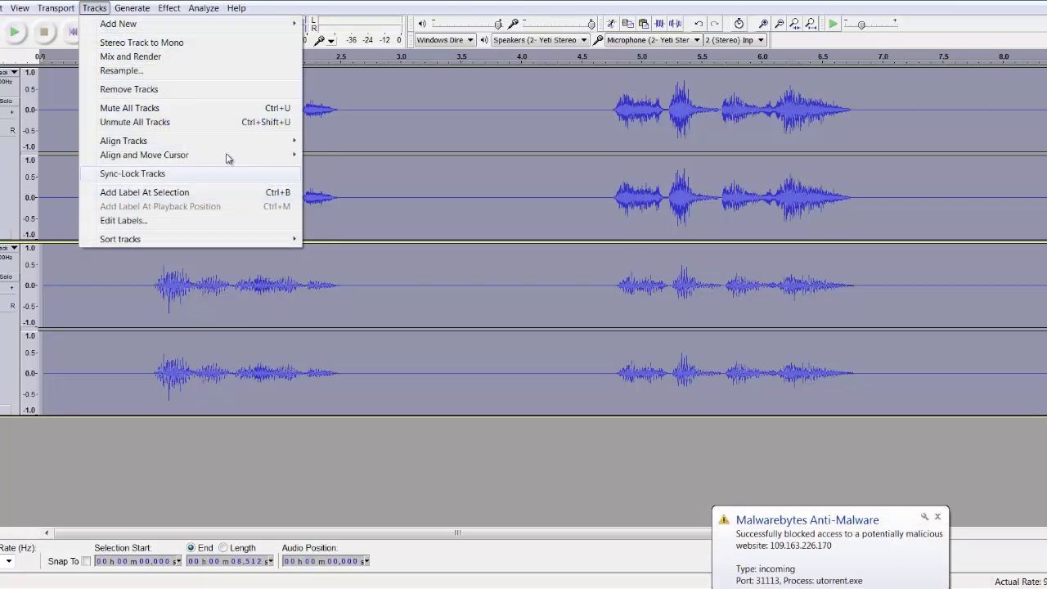
pyautogui.click(115, 57)
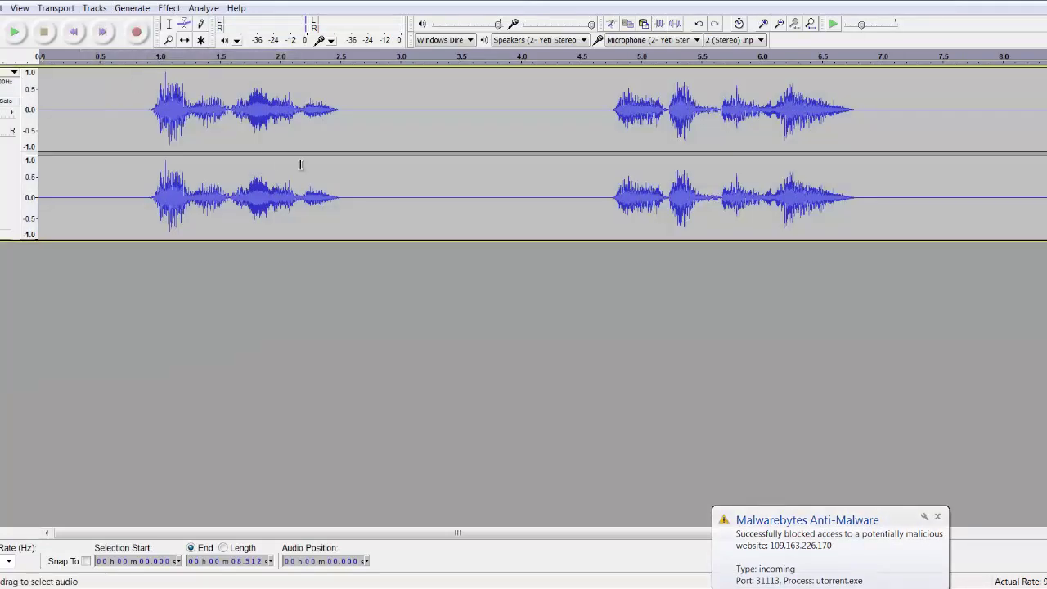
# - Duplicate the whole mixed track and select only the lower copy
pyautogui.hotkey('ctrl', 'a')
pyautogui.hotkey('ctrl', '3')
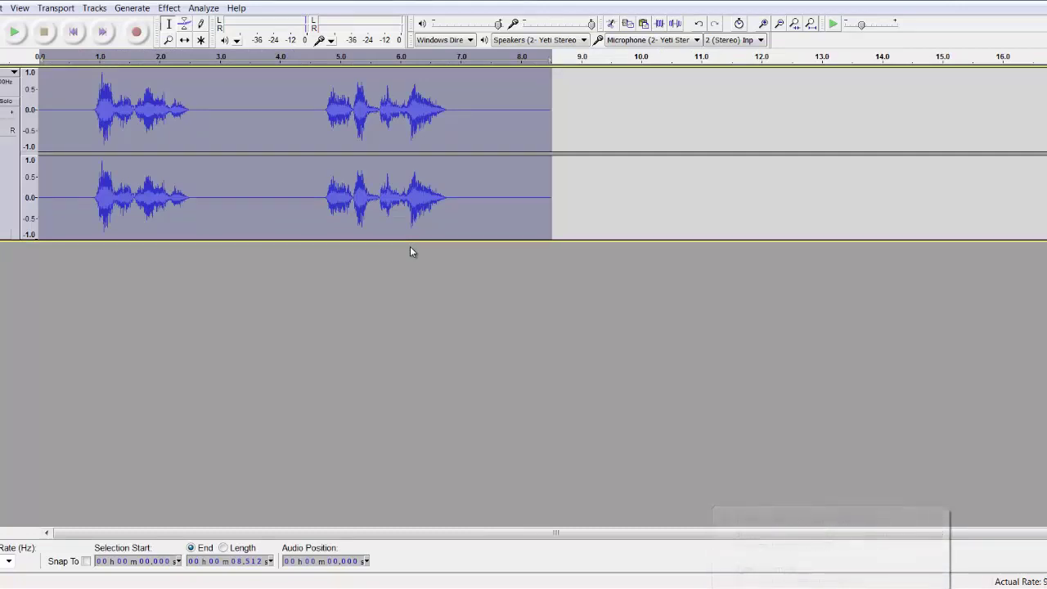
pyautogui.hotkey('ctrl', 'd')
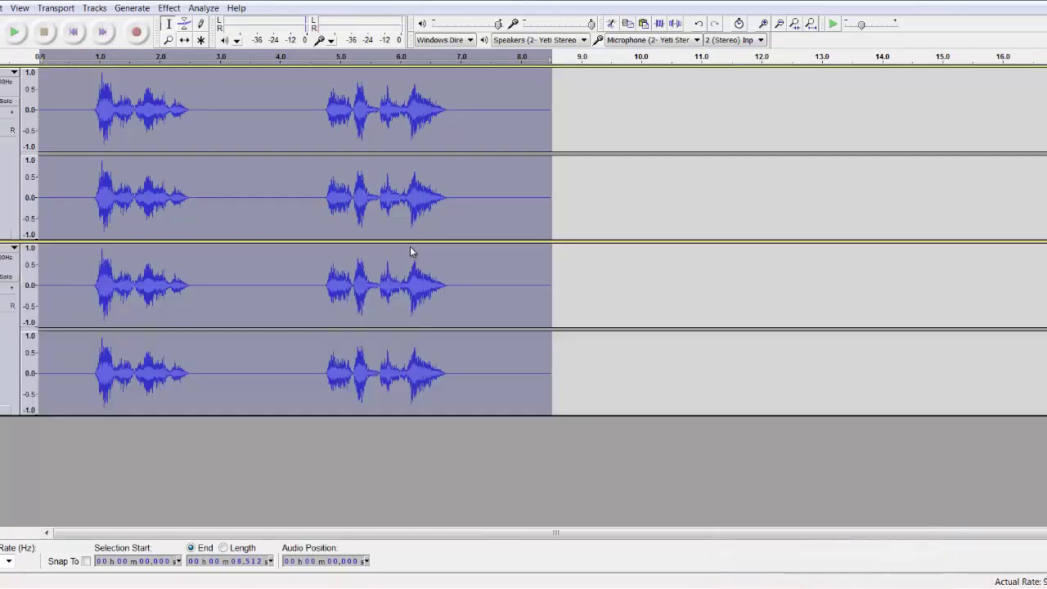
pyautogui.click(4, 356)
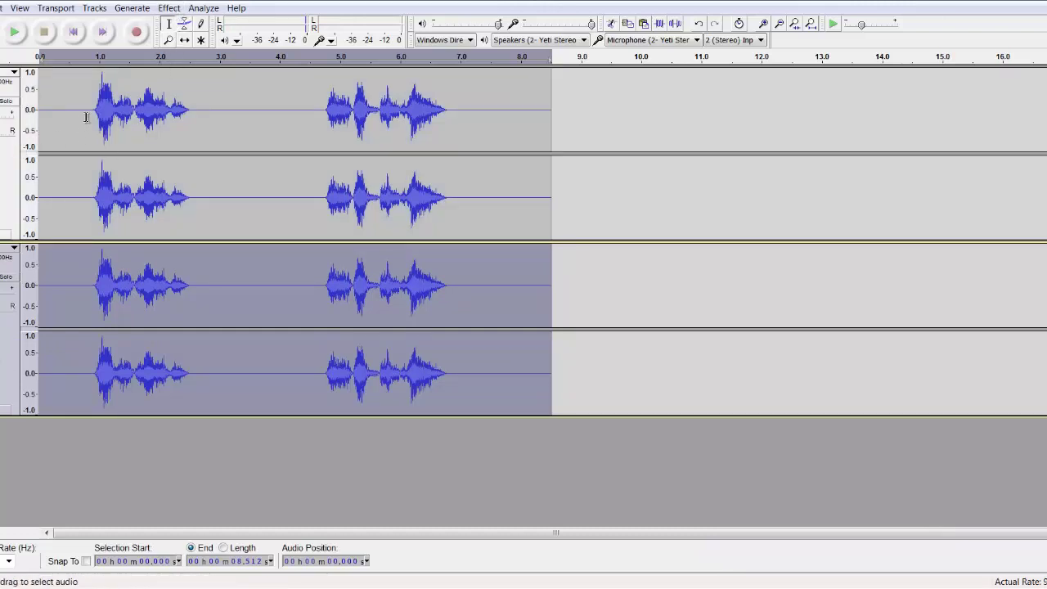
# - Delete the first 0.8 s or so of leading silence from both tracks and select the whole lower copy
pyautogui.moveTo(86, 114); pyautogui.dragTo(38, 114)
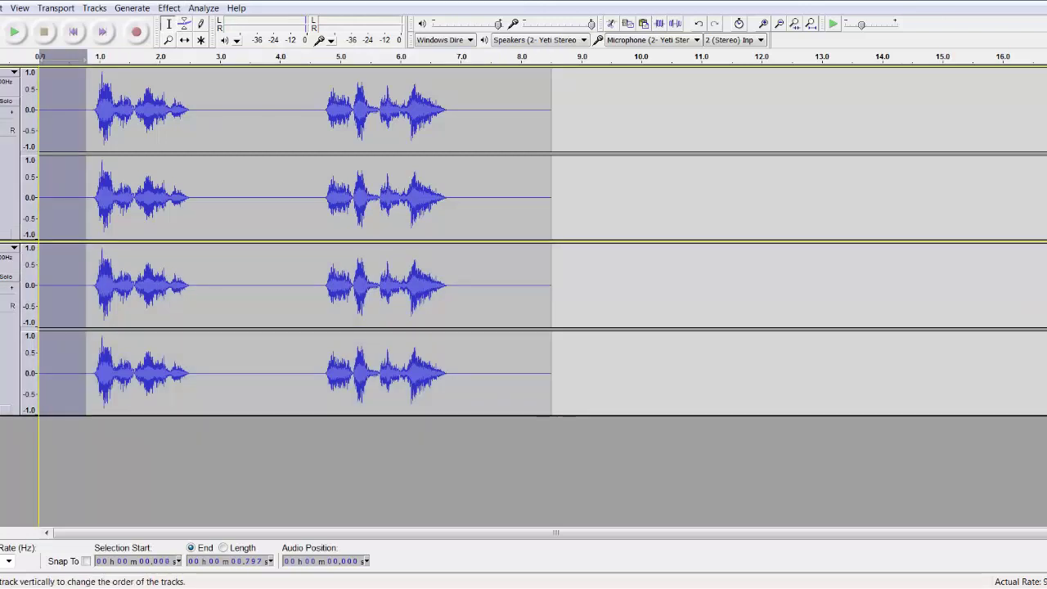
pyautogui.press('Delete')
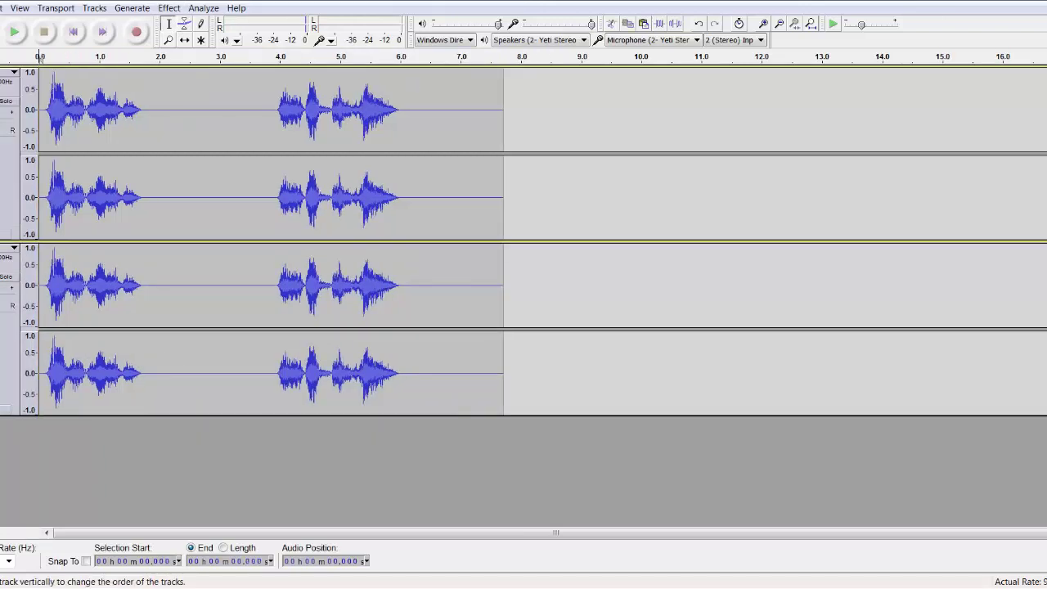
pyautogui.click(5, 352)
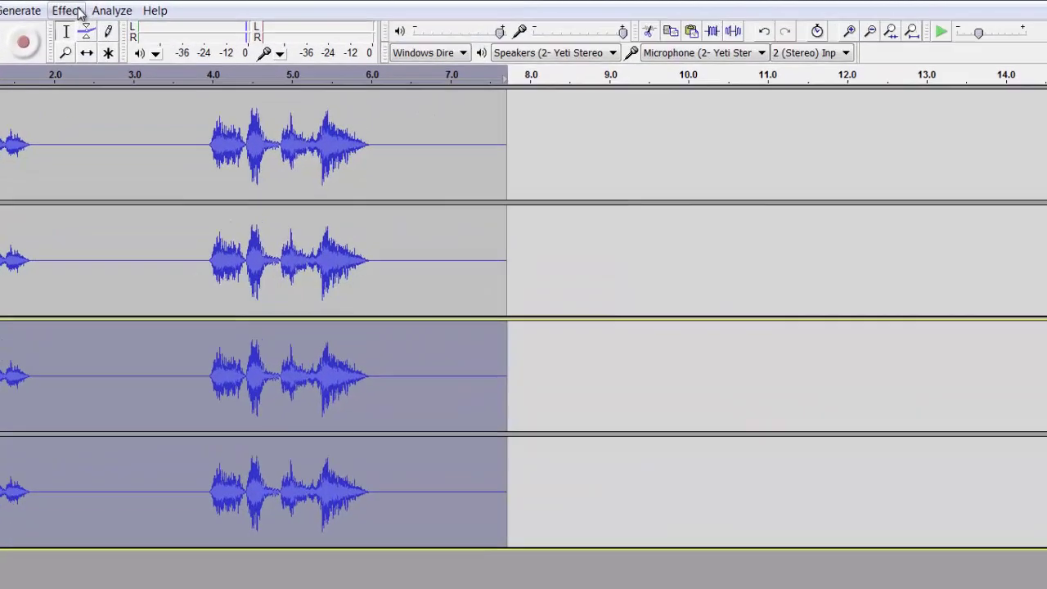
# - Apply GVerb to the lower copy: room size 75.75 m, reverb time 7.575 s, damping 0.5, bandwidth 0.75, dry -70, early 0, tail -17.5 dB
pyautogui.click(172, 8)
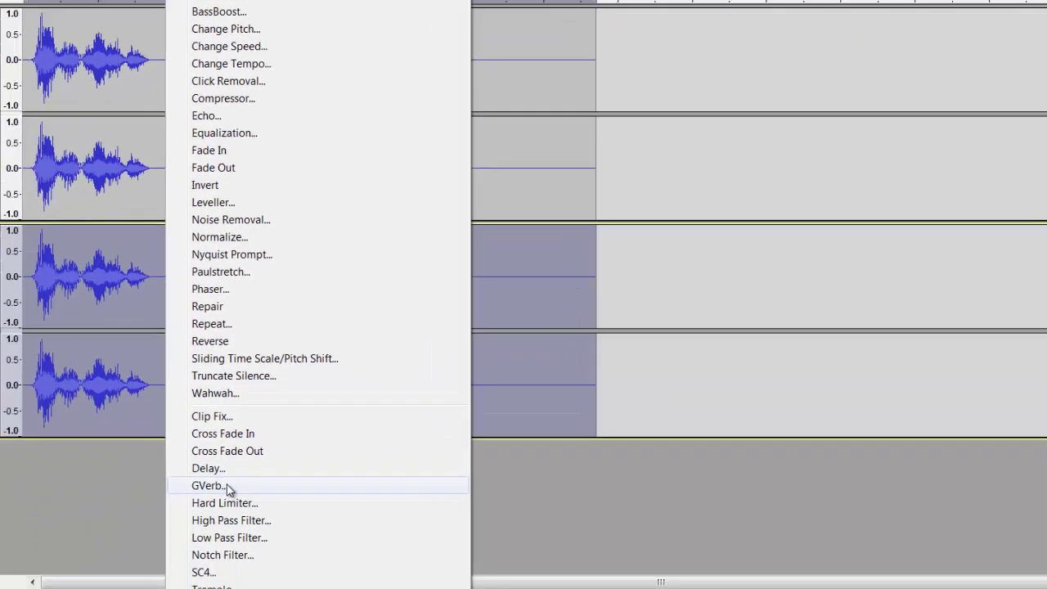
pyautogui.click(98, 588)
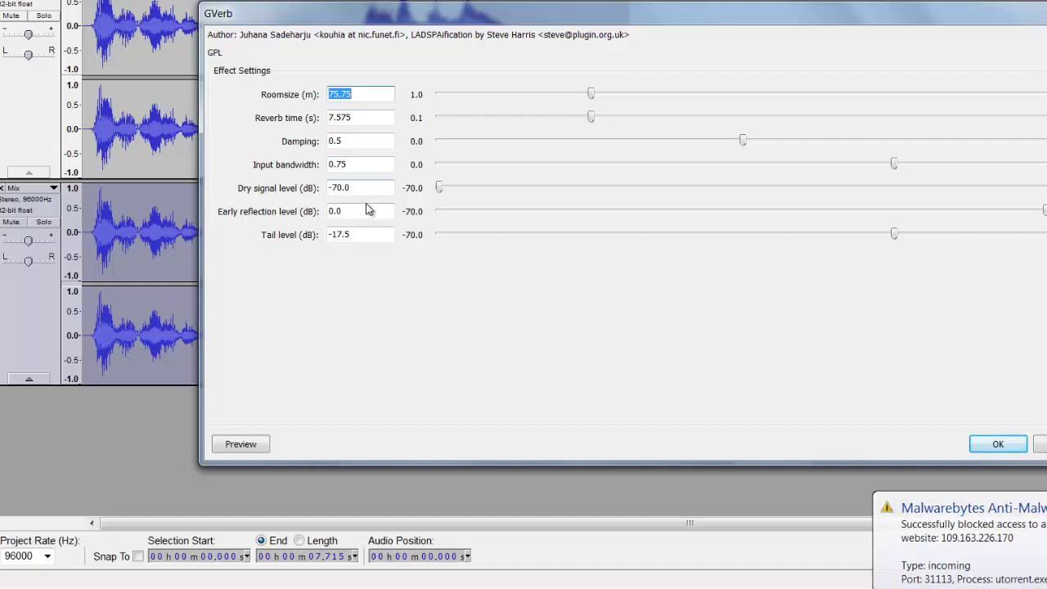
pyautogui.click(1000, 444)
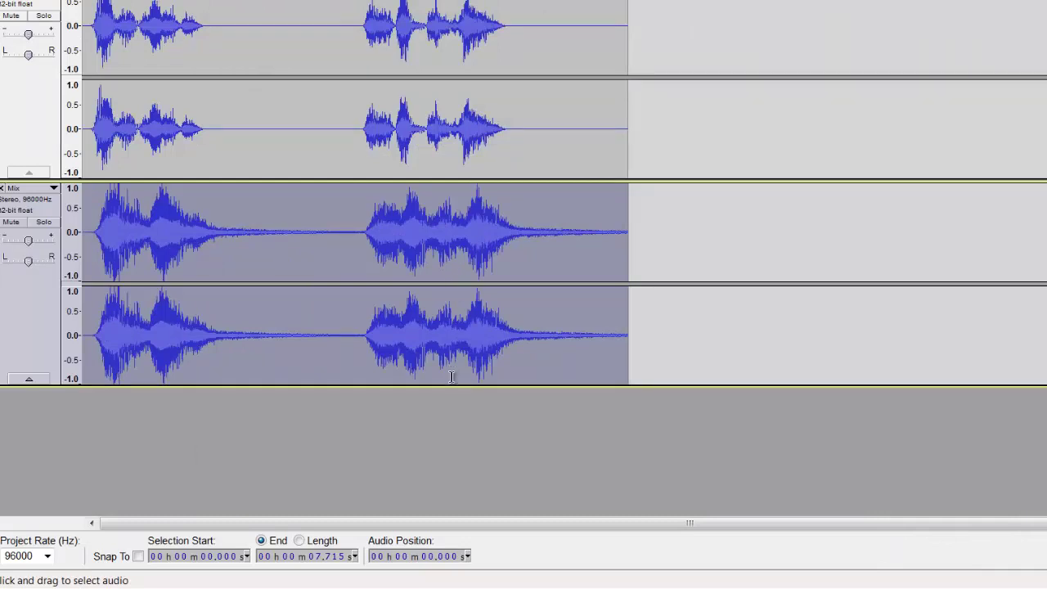
# - Fade out the lower track's reverb tail from about 6.909 s to its end and return the cursor to the start
pyautogui.moveTo(571, 238); pyautogui.dragTo(604, 245)
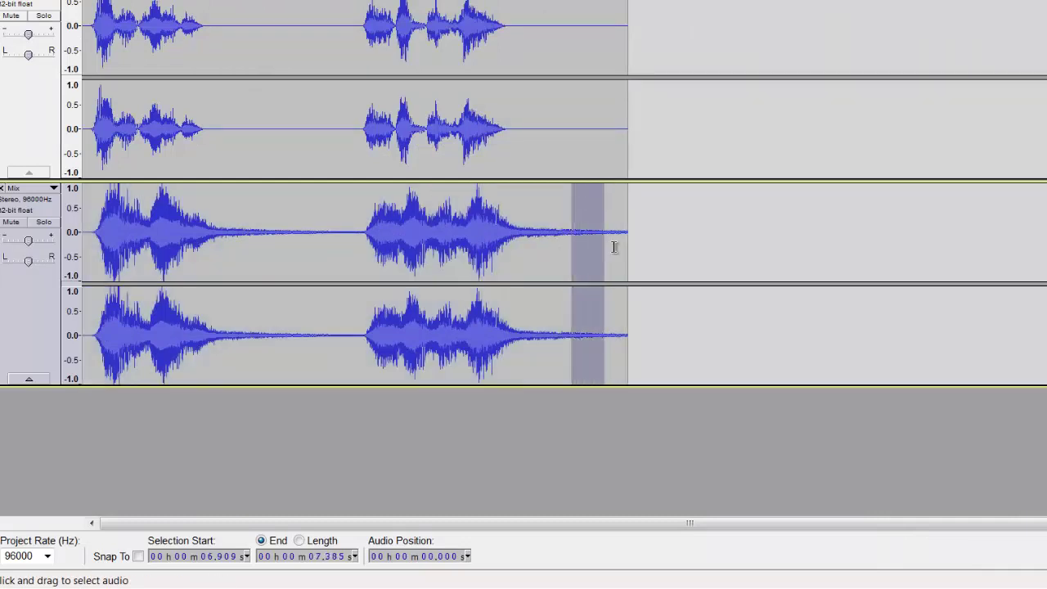
pyautogui.keyDown('shift'); pyautogui.click(627, 264); pyautogui.keyUp('shift')
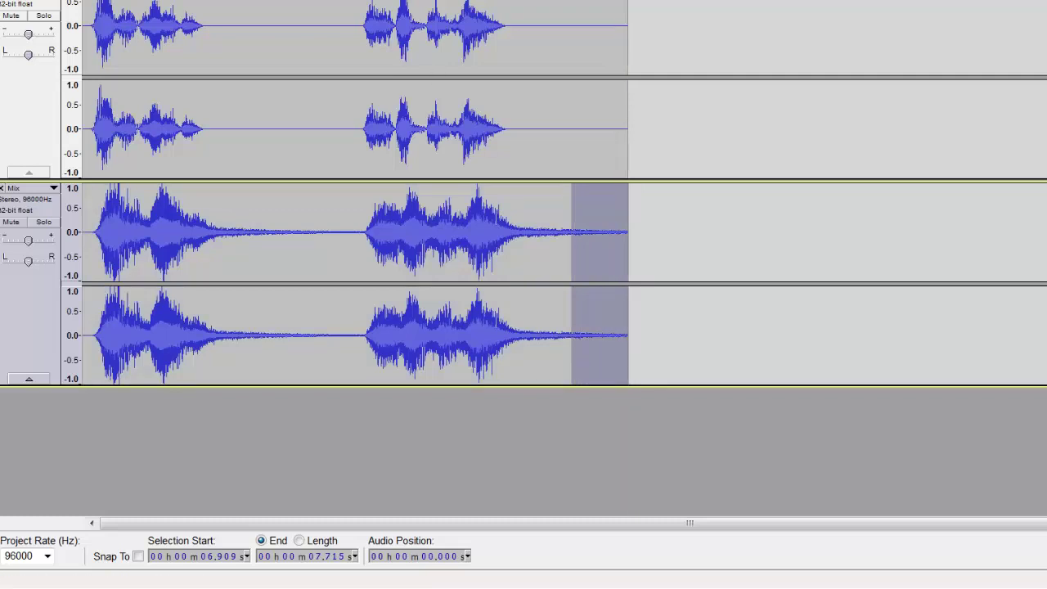
pyautogui.click(291, 130)
pyautogui.press('Home')
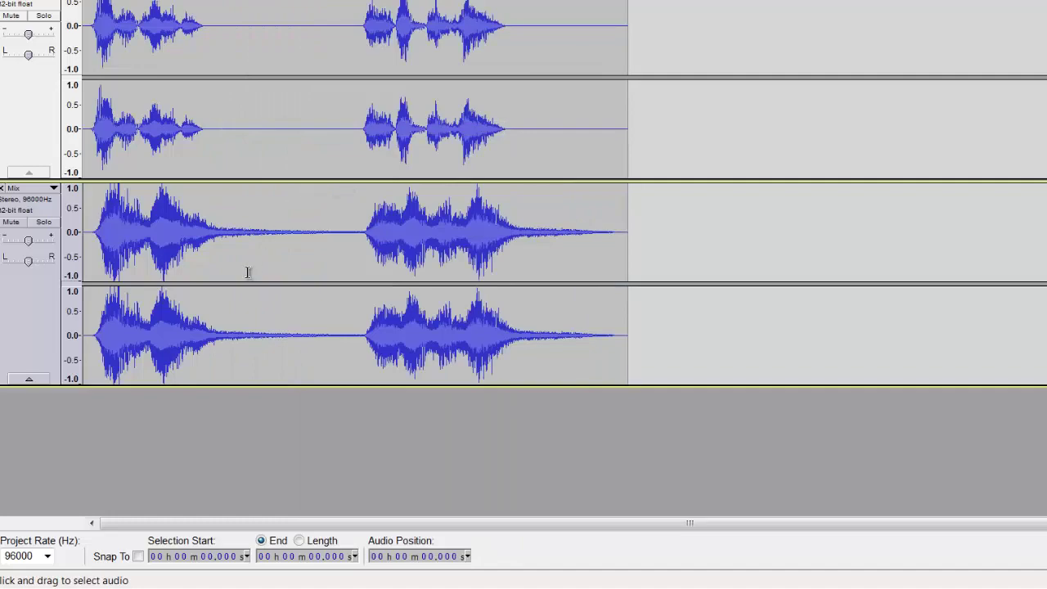
# - Select the whole reverb track and play back both layers from the start to judge the blend
pyautogui.click(45, 300)
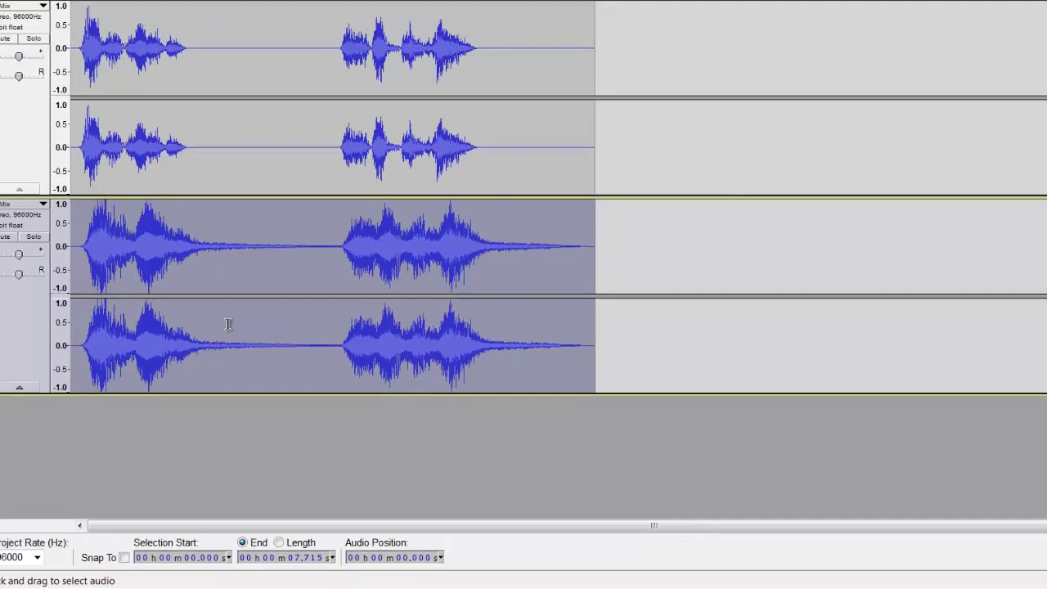
pyautogui.scroll(2, 229, 324)
pyautogui.press('Home')
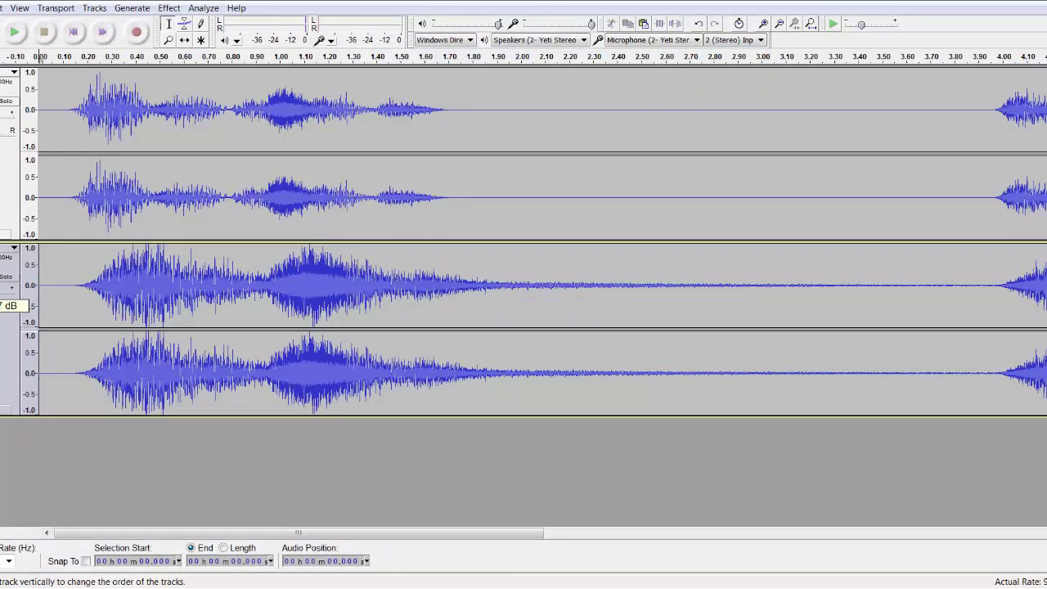
pyautogui.scroll(1, 110, 324)
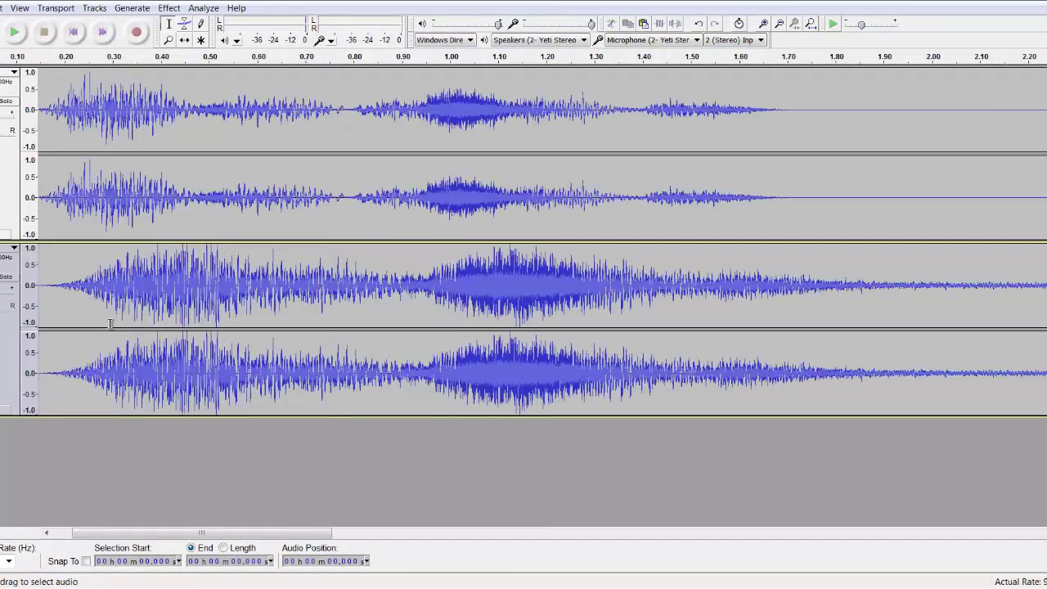
pyautogui.press('Home')
pyautogui.click(4, 389)
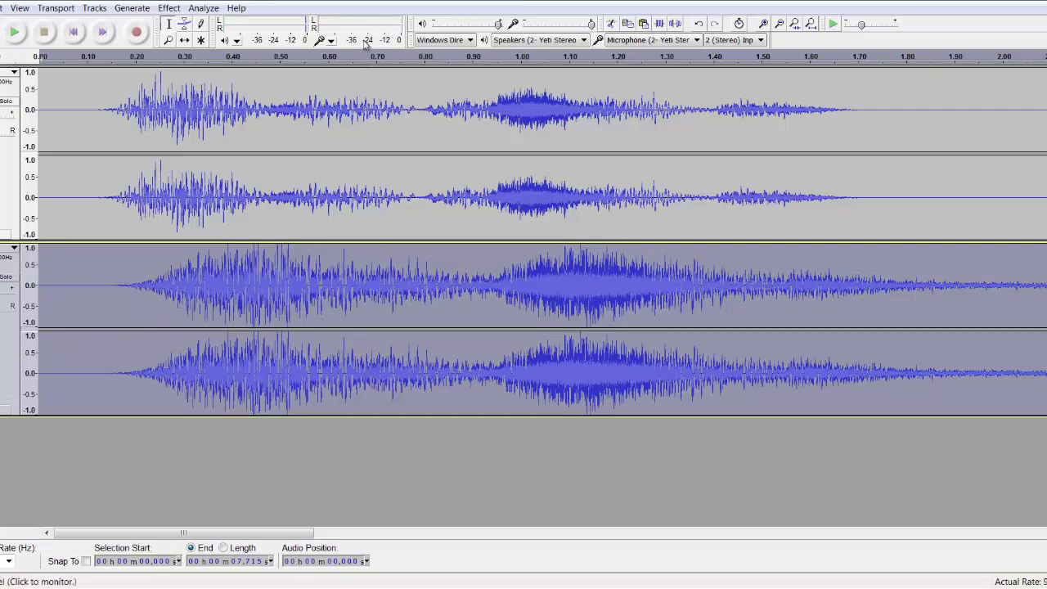
pyautogui.press('space')
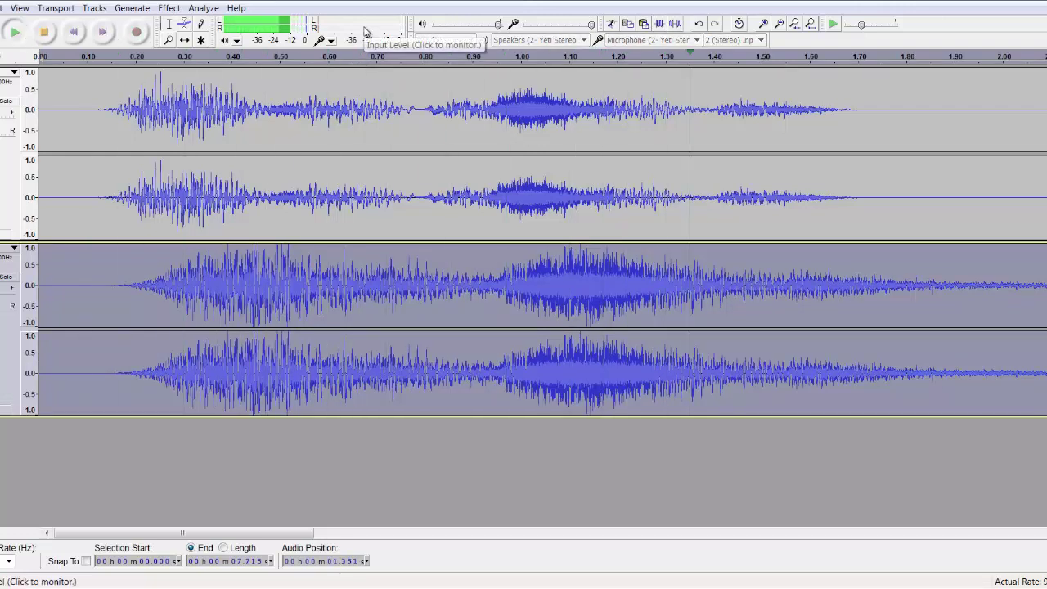
pyautogui.press('space')
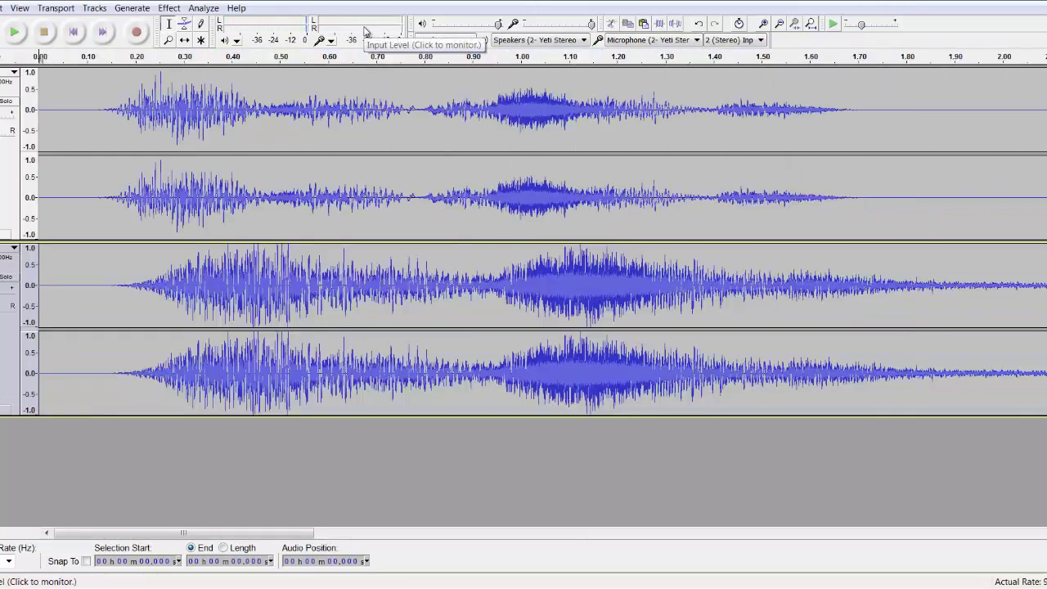
# - Split the lower reverb stereo track into two separate channel tracks
pyautogui.click(5, 368)
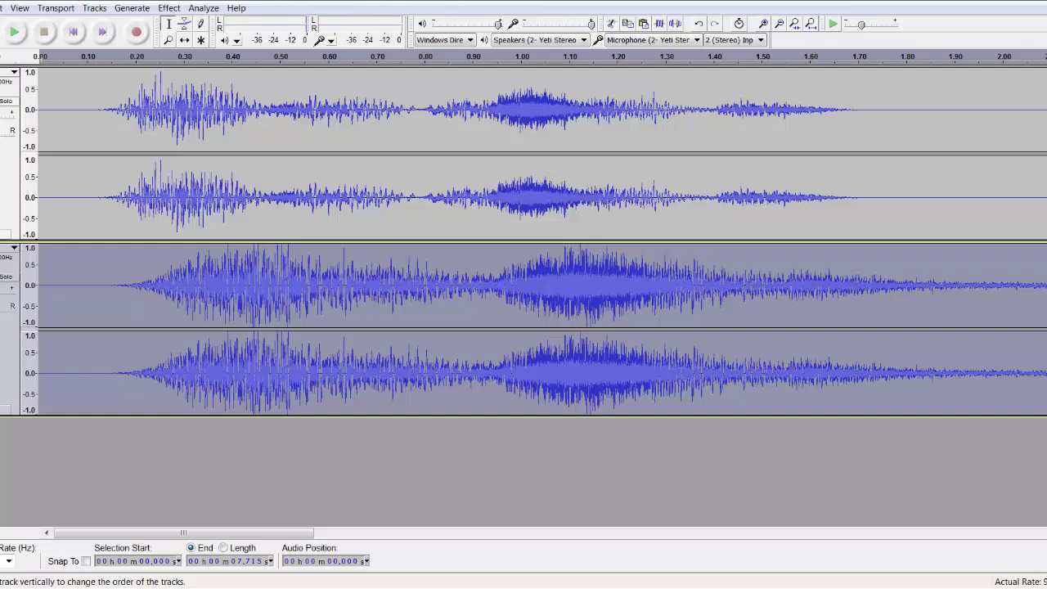
pyautogui.click(9, 248)
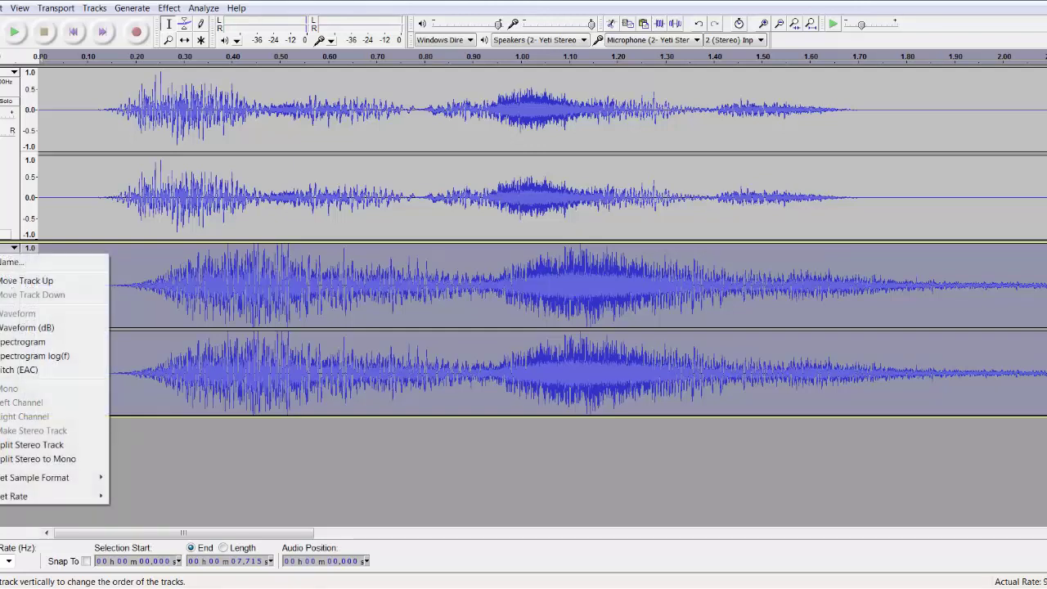
pyautogui.click(57, 445)
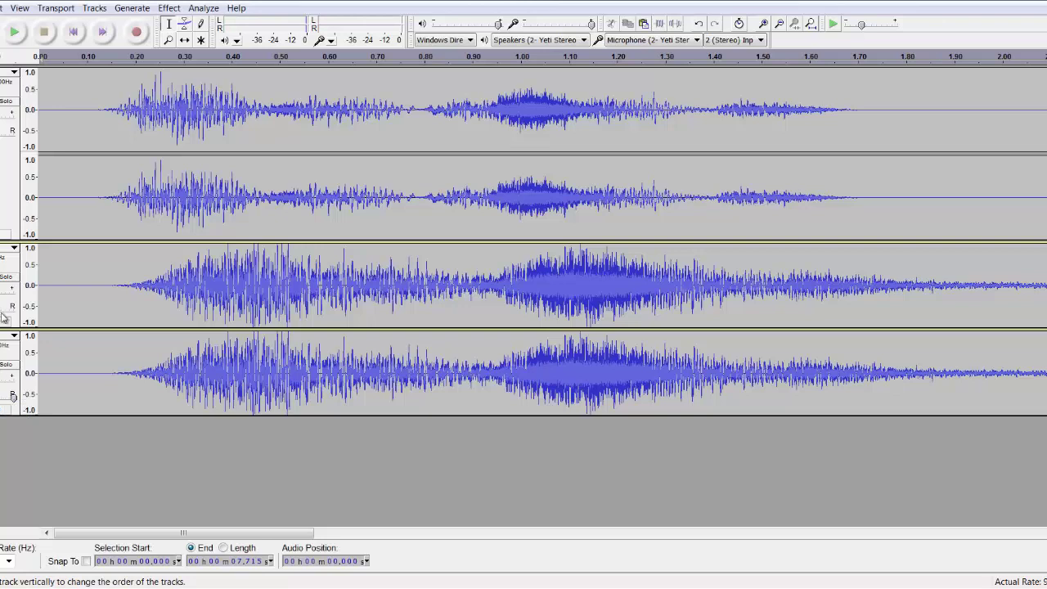
# - Time-shift the two split reverb channels slightly later by different small amounts and check the effect by ear
pyautogui.click(18, 268)
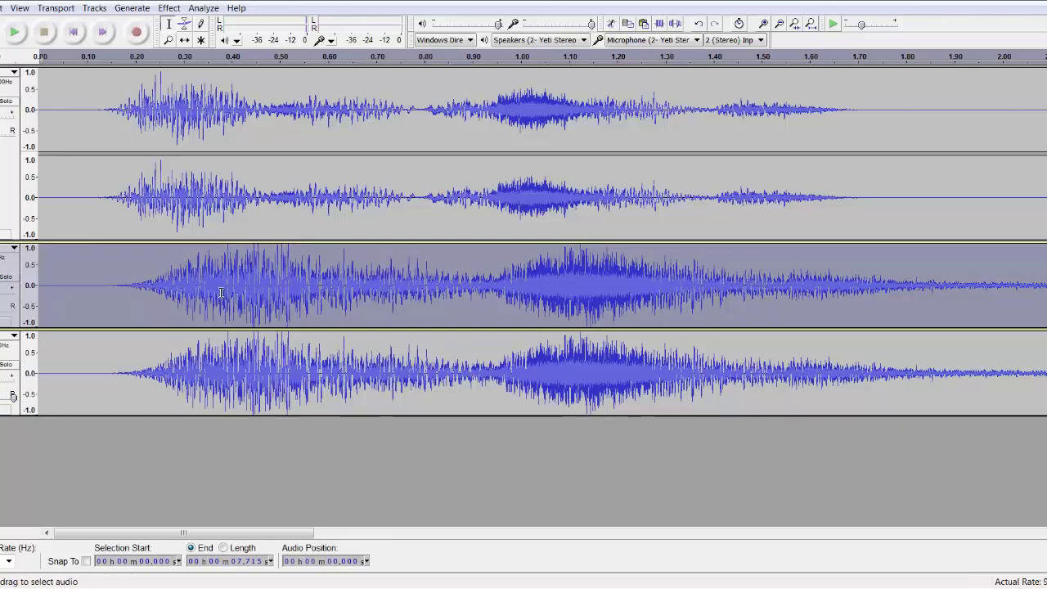
pyautogui.click(184, 41)
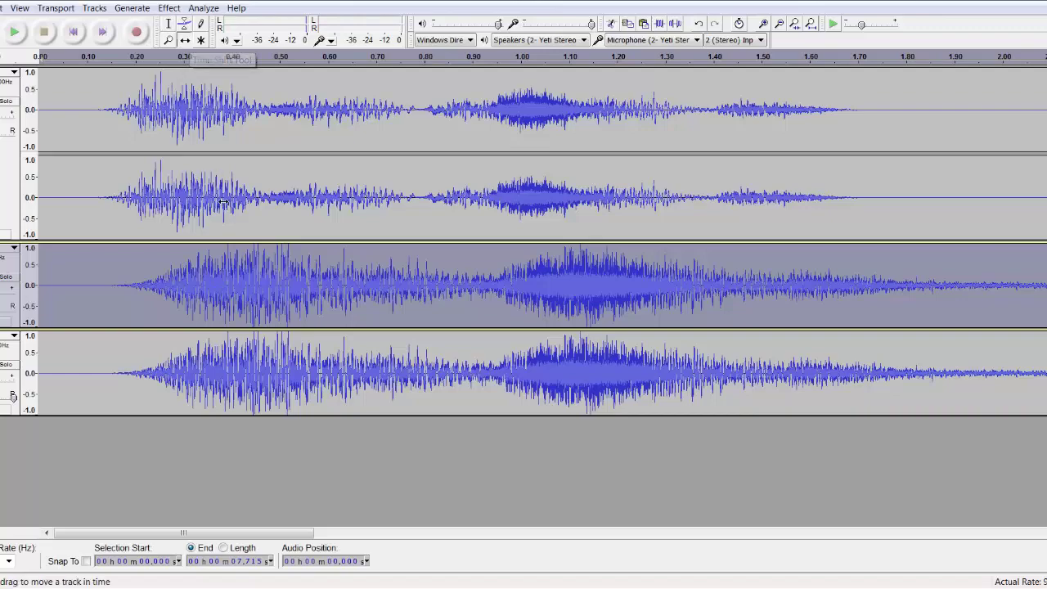
pyautogui.keyDown('ctrl'); pyautogui.scroll(1, 229, 262); pyautogui.keyUp('ctrl')
pyautogui.press('Home')
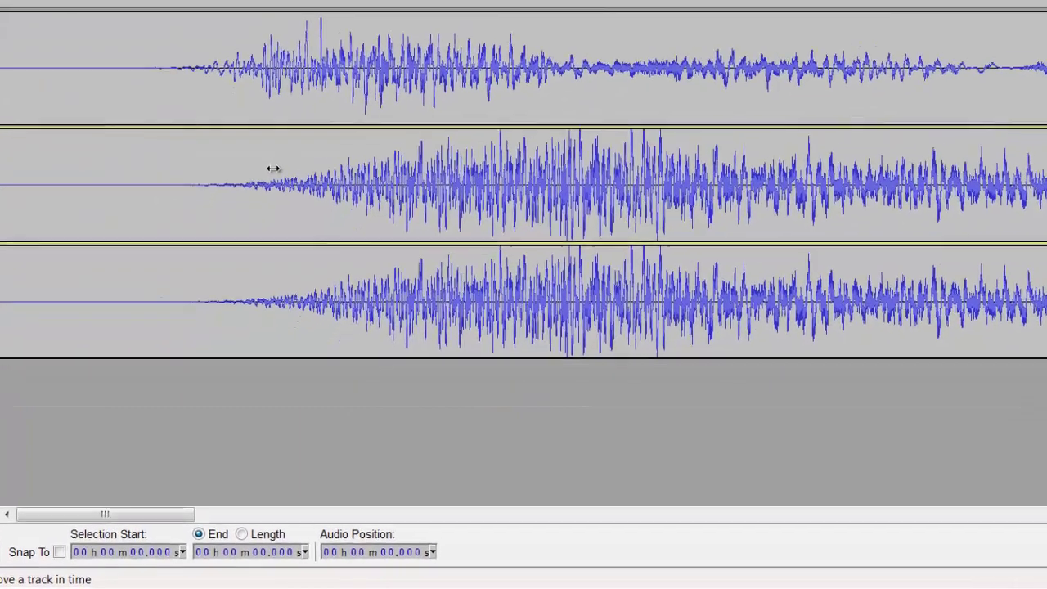
pyautogui.moveTo(248, 273); pyautogui.dragTo(251, 268)
pyautogui.moveTo(284, 141); pyautogui.dragTo(289, 141)
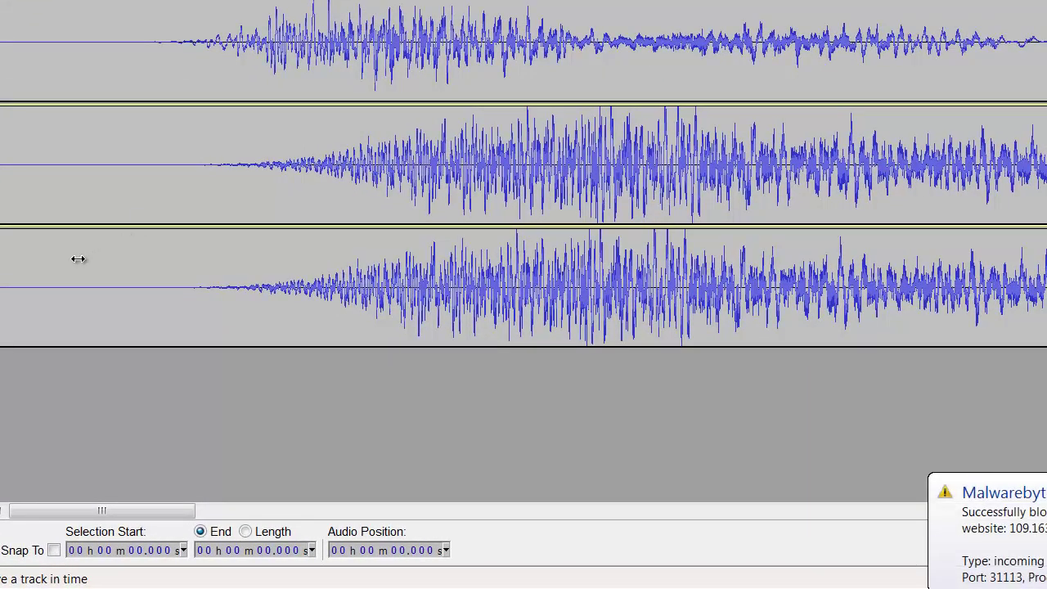
pyautogui.moveTo(77, 259); pyautogui.dragTo(94, 258)
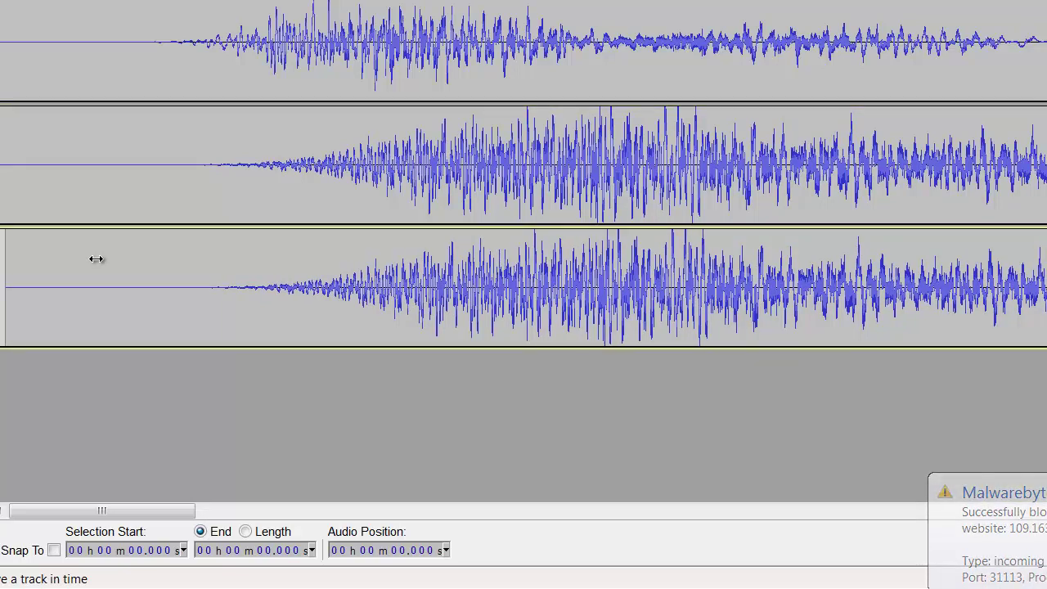
pyautogui.hotkey('ctrl', '3')
pyautogui.hotkey('ctrl', '3')
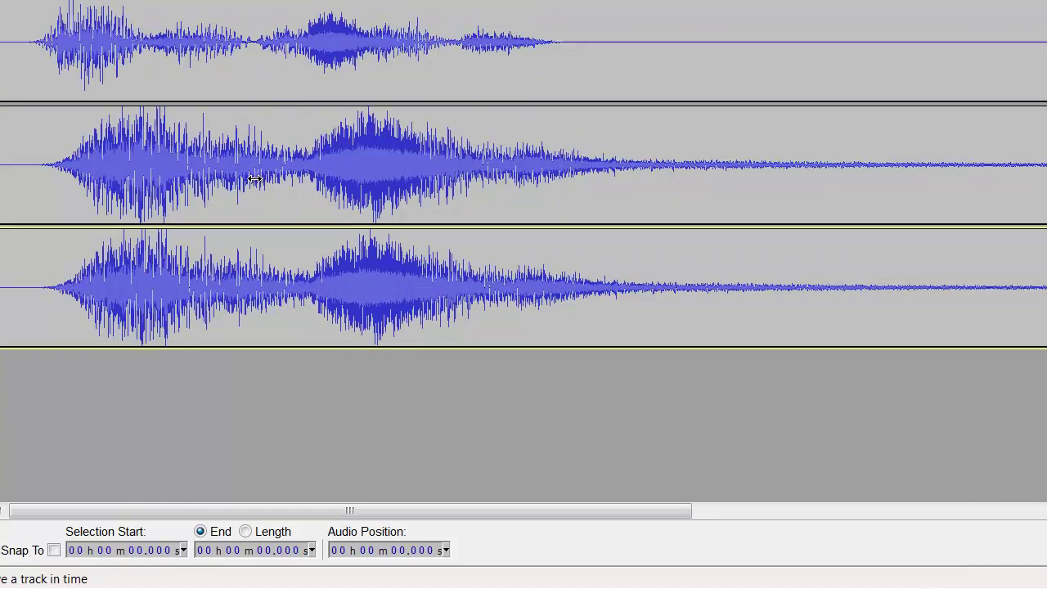
pyautogui.press('space')
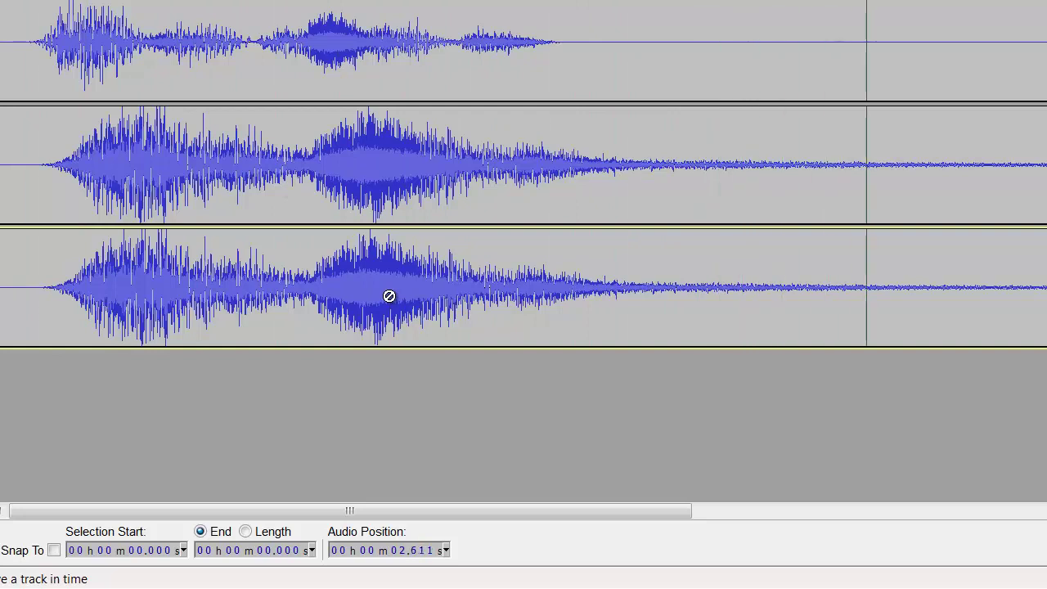
pyautogui.press('space')
# - Nudge both split reverb channels slightly later, the earlier one starting at about 0.013 s, and play back the full mix
pyautogui.scroll(1, 388, 297)
pyautogui.press('Home')
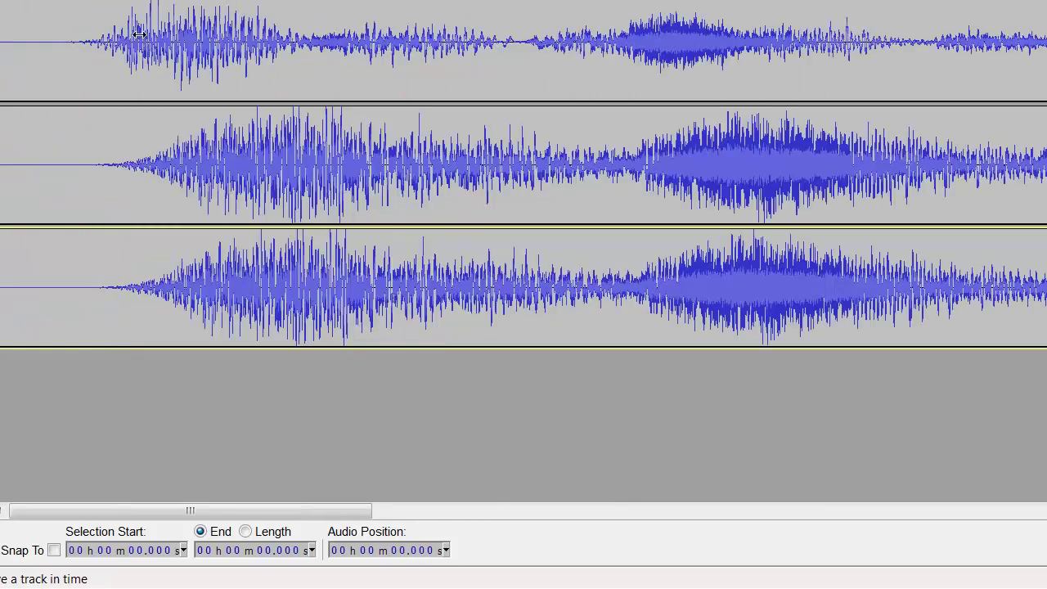
pyautogui.moveTo(106, 128); pyautogui.dragTo(108, 123)
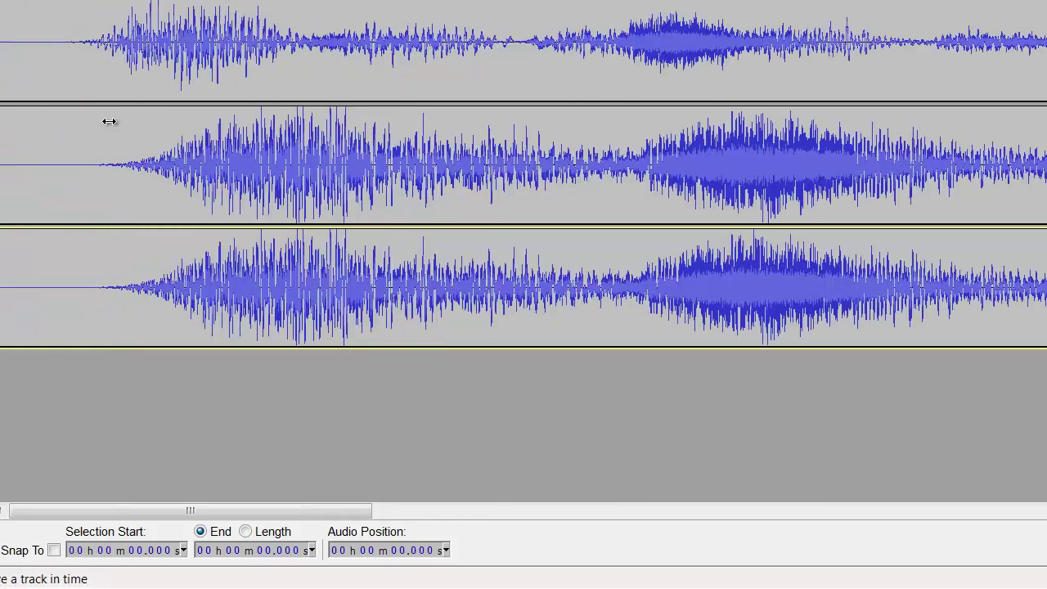
pyautogui.moveTo(74, 248)
pyautogui.mouseDown()
pyautogui.moveTo(83, 244)
pyautogui.moveTo(75, 249)
pyautogui.mouseUp()
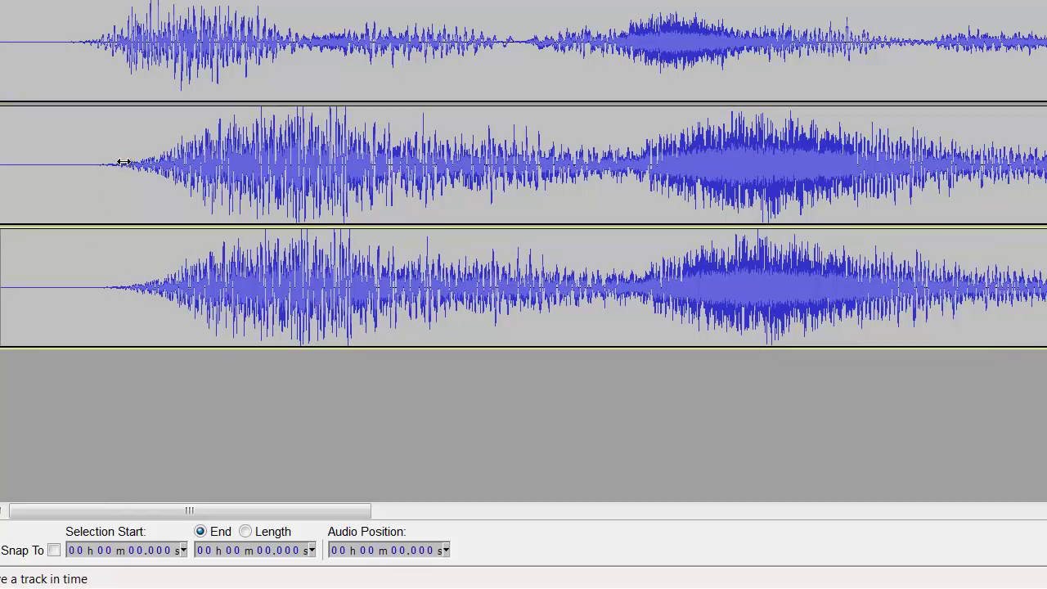
pyautogui.press('space')
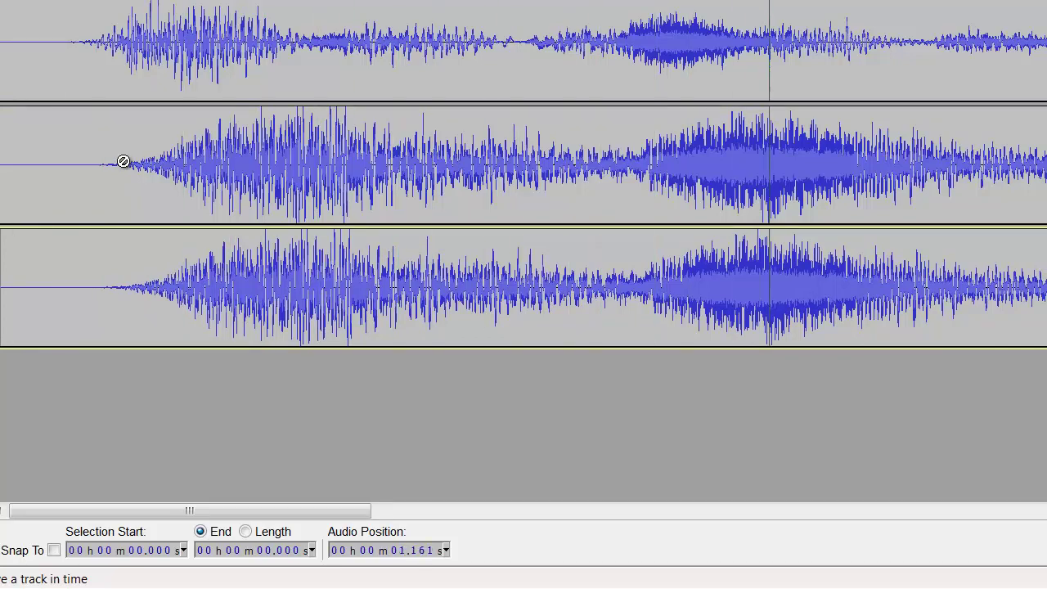
pyautogui.press('space')
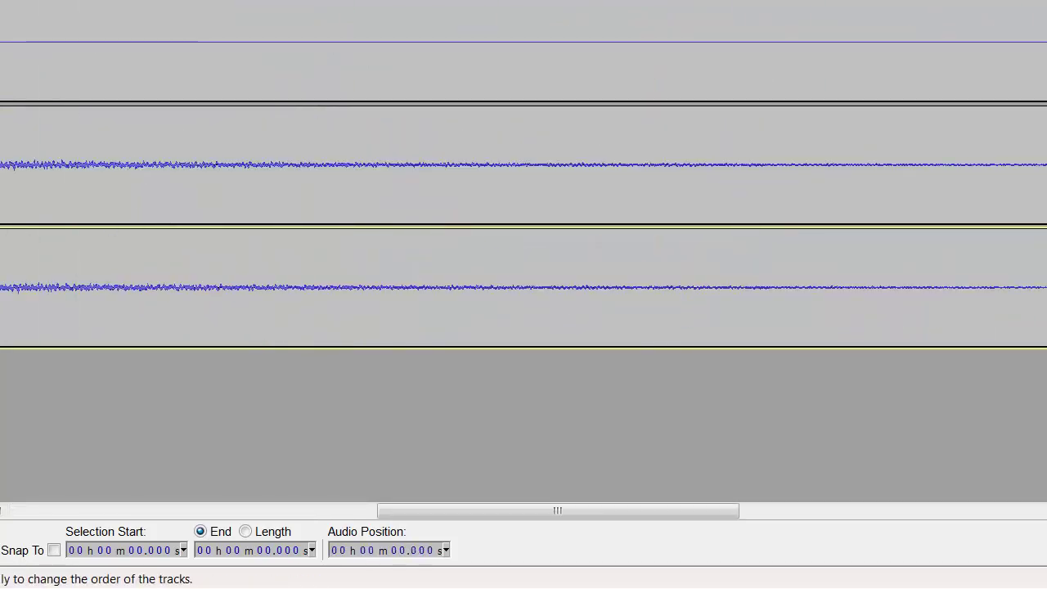
pyautogui.scroll(-3, 340, 212)
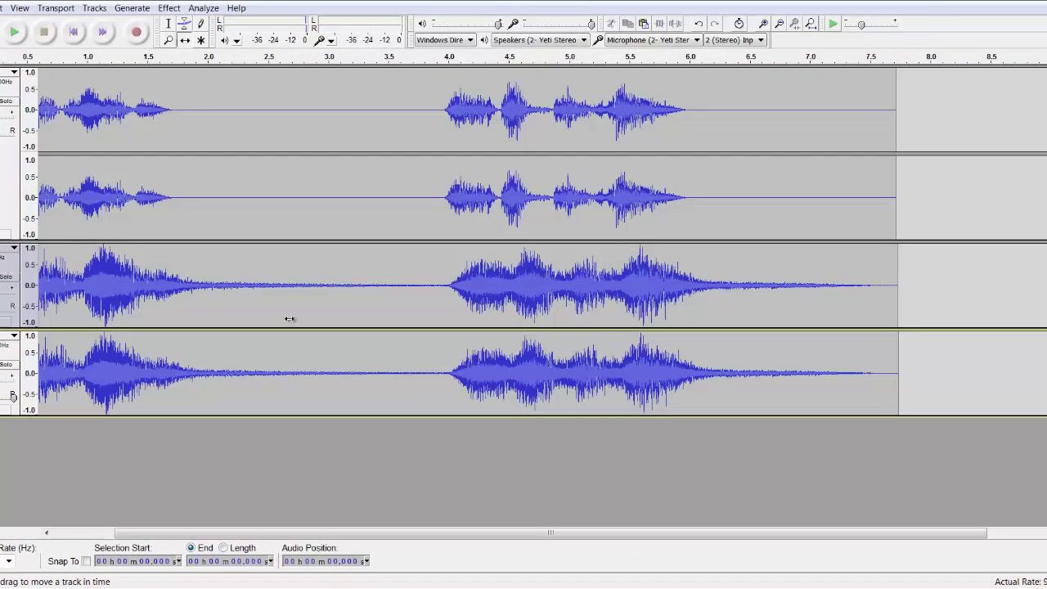
pyautogui.hscroll(-2, 339, 212)
pyautogui.press('space')
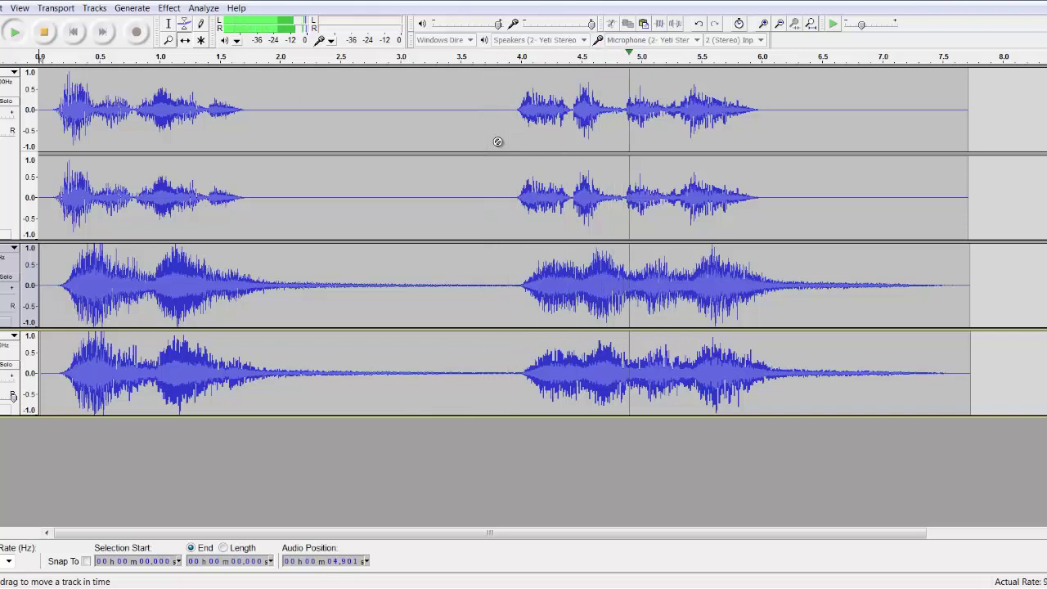
# - Rejoin the two shifted reverb channels into one stereo track, select the whole track and switch back to the Selection tool
pyautogui.click(17, 247)
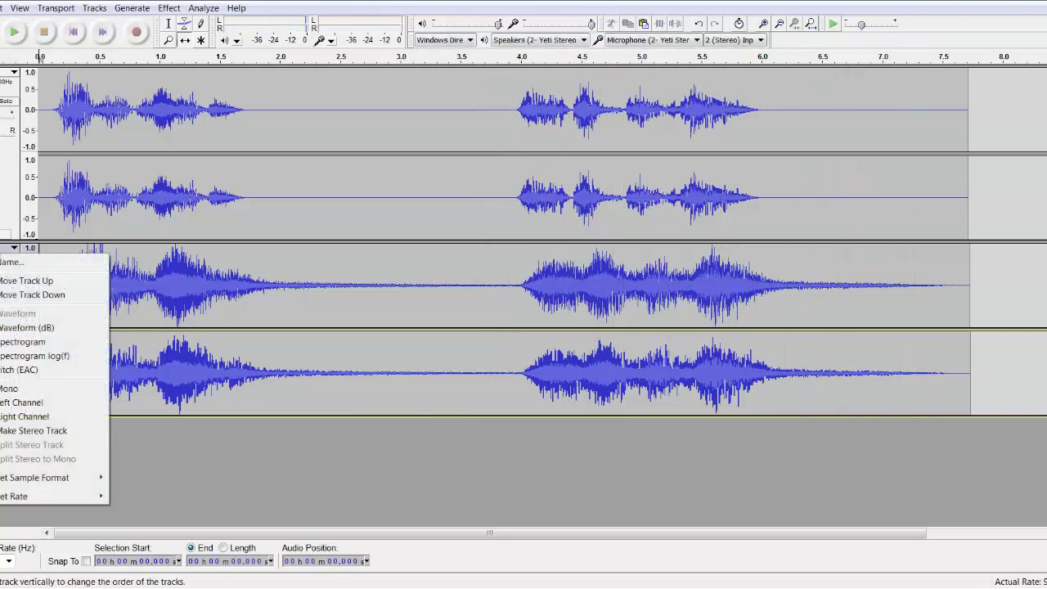
pyautogui.click(36, 435)
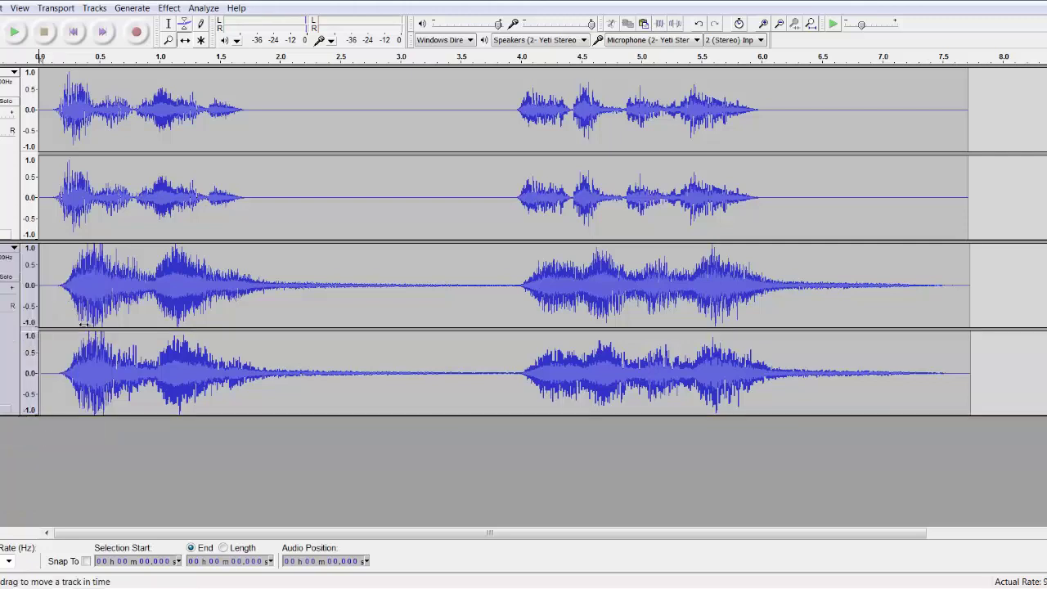
pyautogui.click(4, 375)
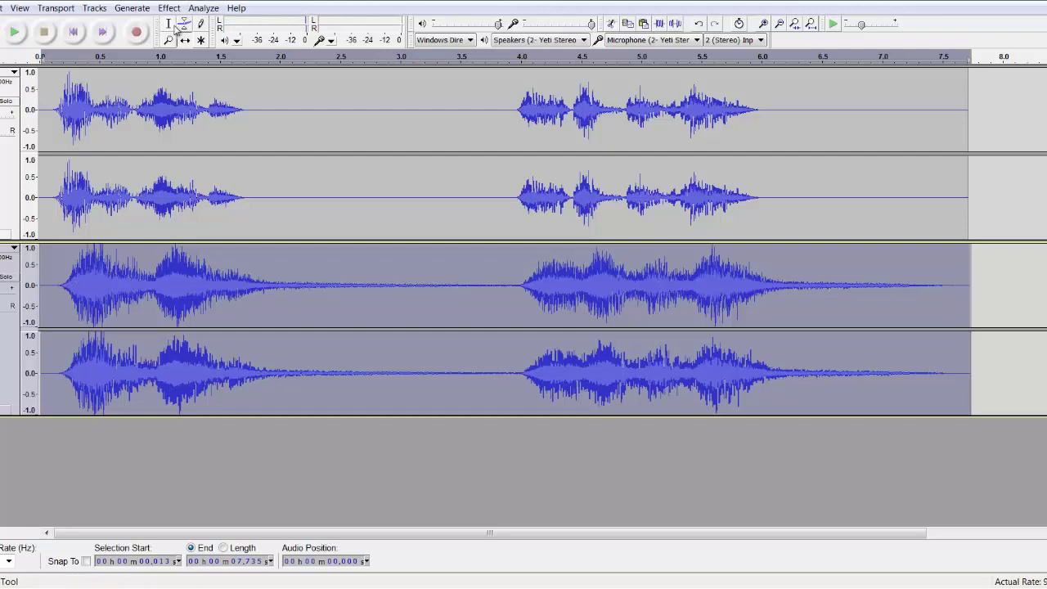
pyautogui.click(169, 22)
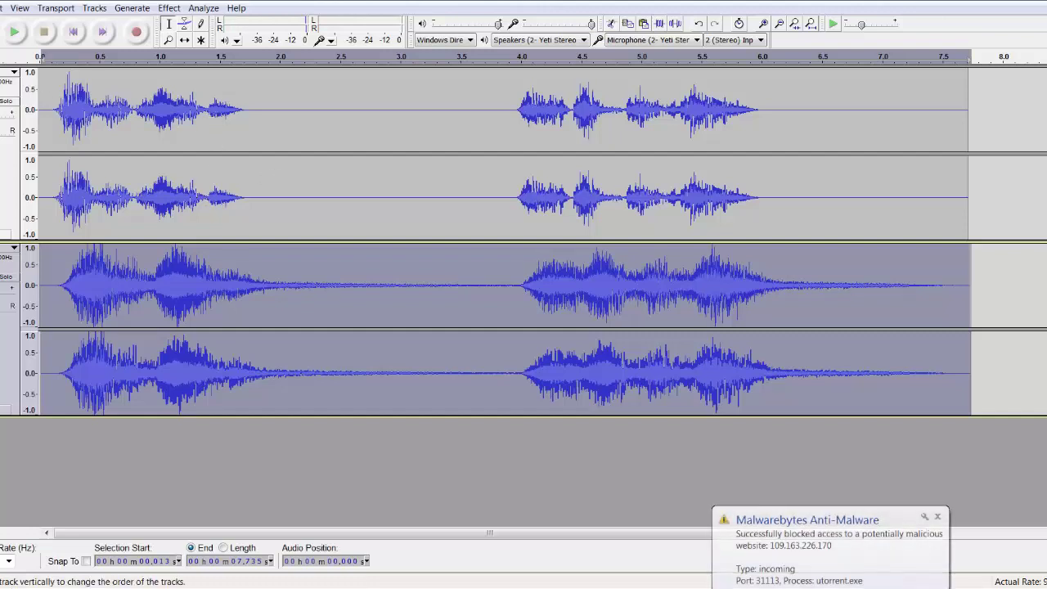
# - Mix and render both stereo tracks into a single stereo track and play back the result
pyautogui.hotkey('ctrl', 'a')
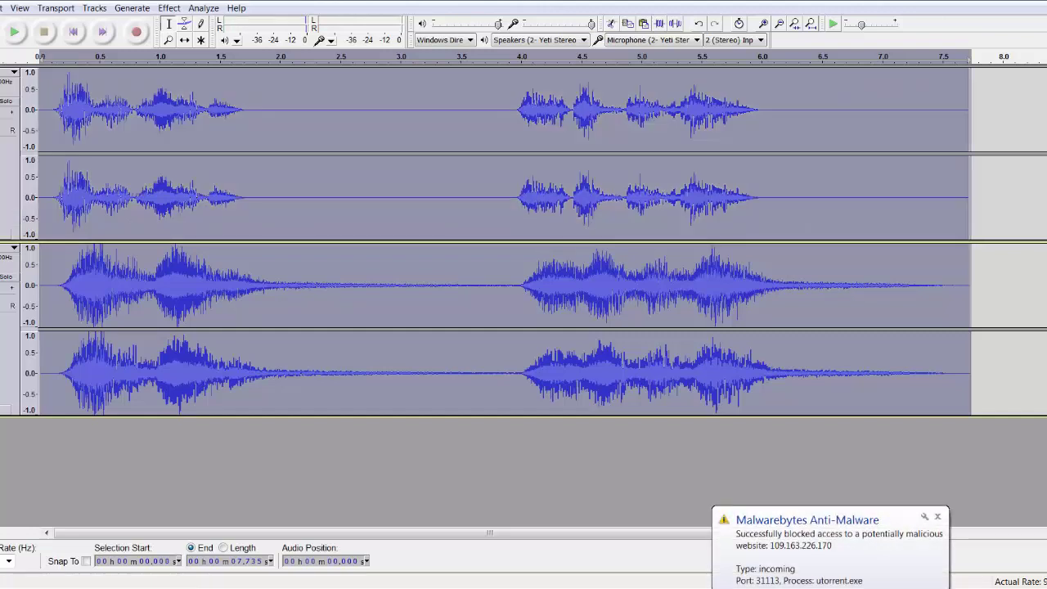
pyautogui.click(93, 9)
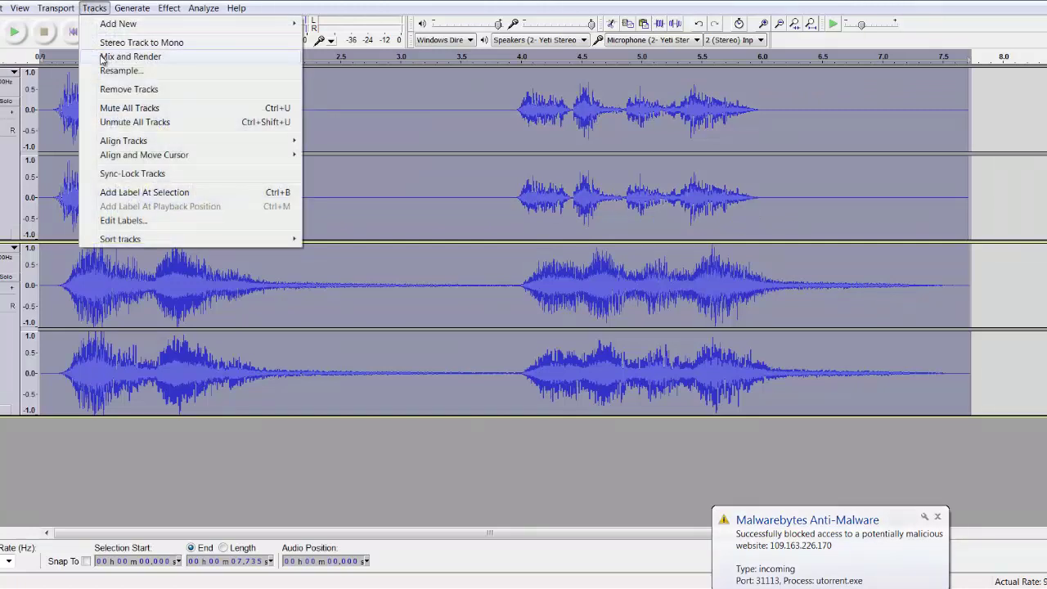
pyautogui.click(103, 58)
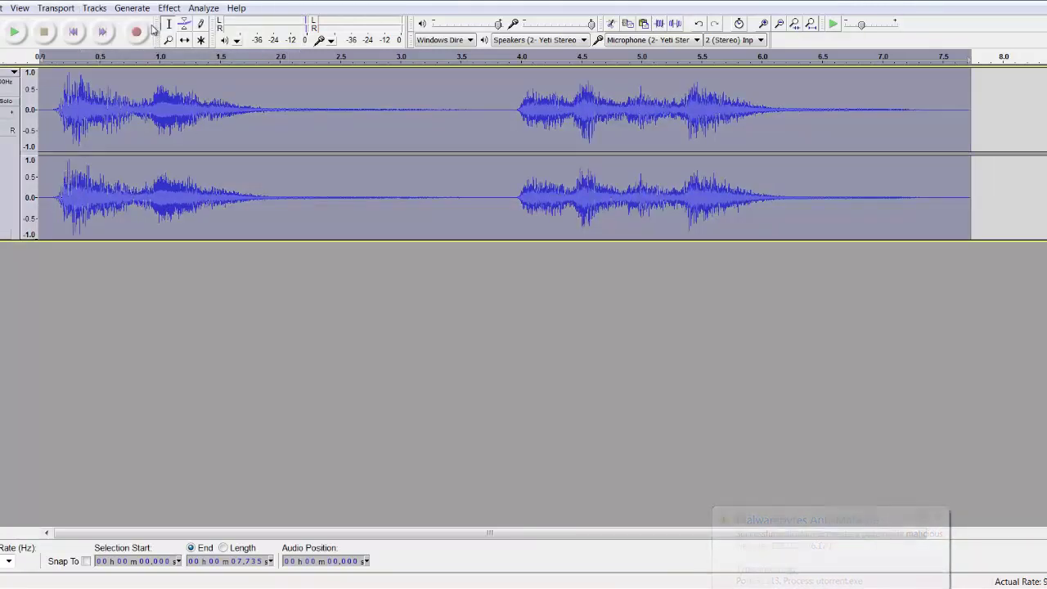
pyautogui.press('space')
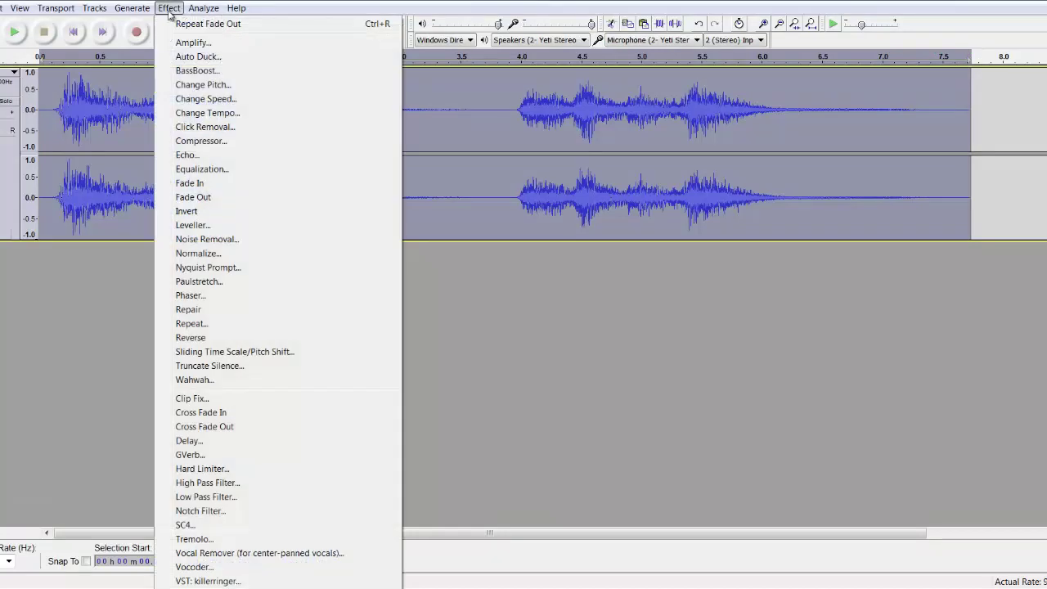
# - Apply an Echo to the whole mixed track with a 0.1-second delay time and 0.5 decay factor, then check it by ear
pyautogui.click(188, 155)
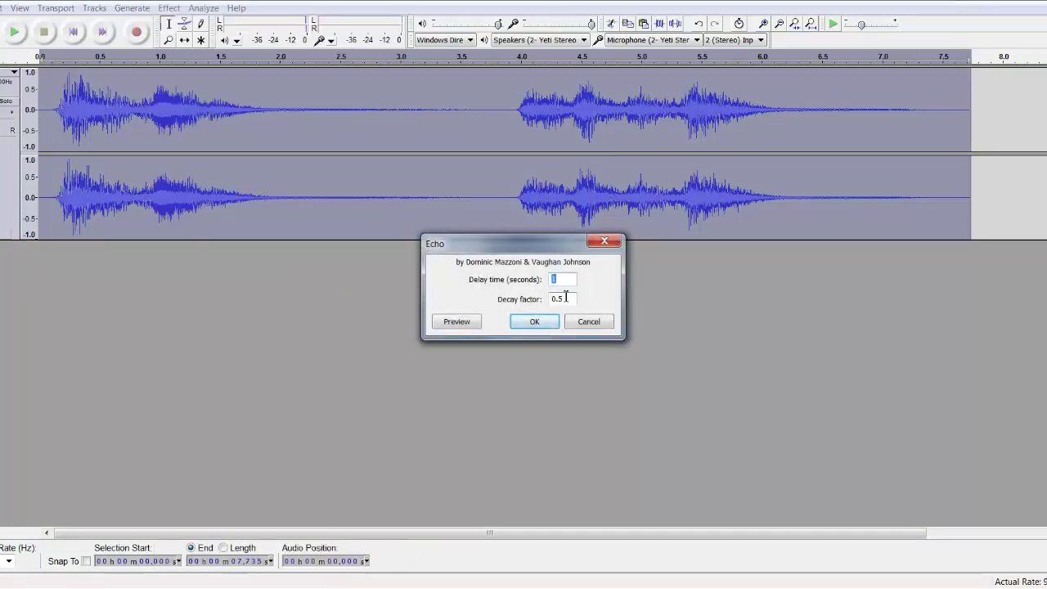
pyautogui.write('.1')
pyautogui.press('Tab')
pyautogui.write('.')
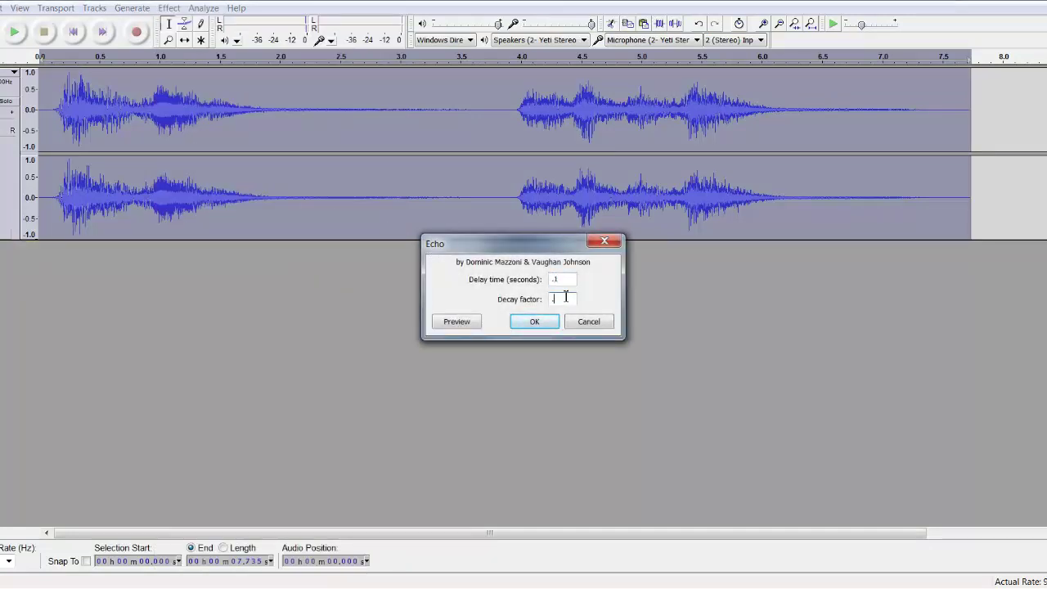
pyautogui.write('5')
pyautogui.press('Return')
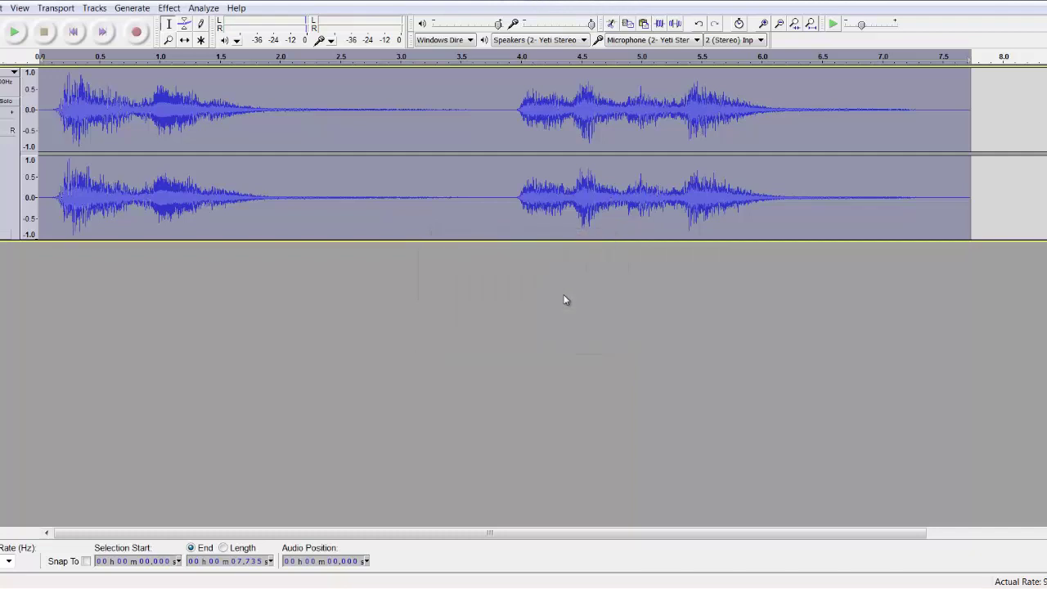
pyautogui.press('space')
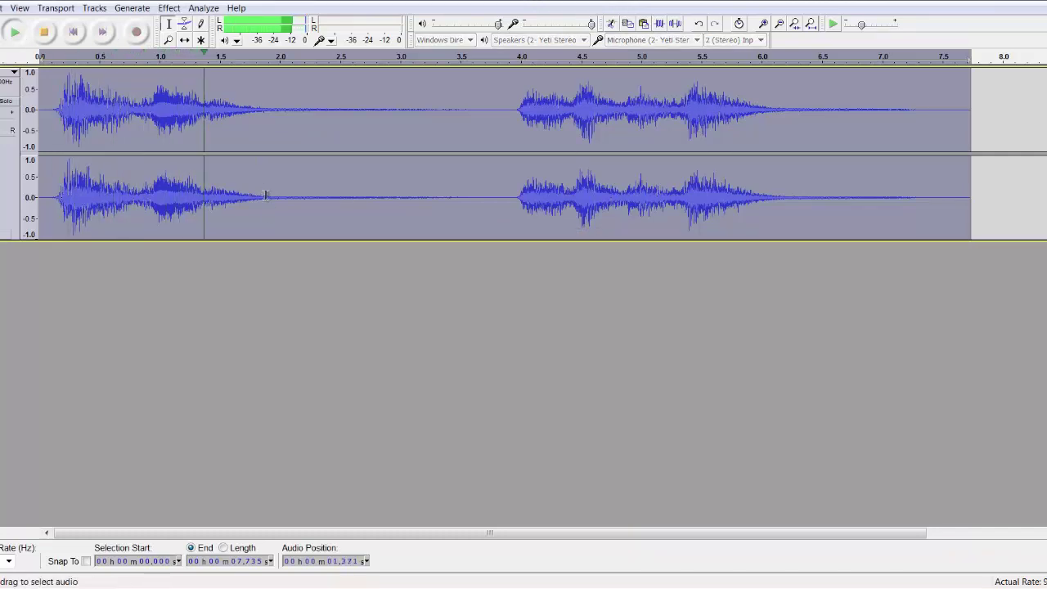
pyautogui.press('space')
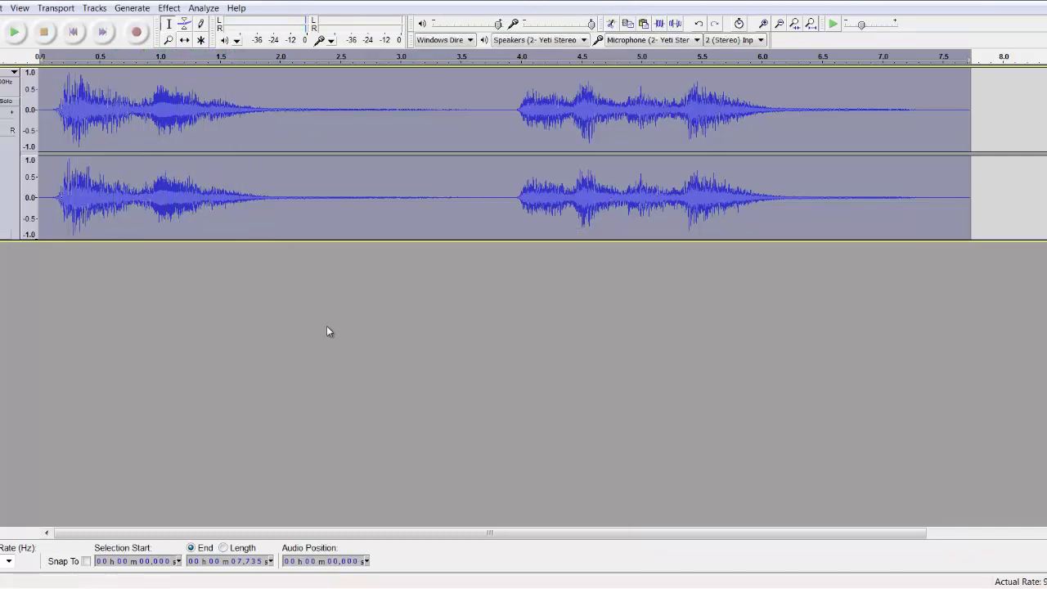